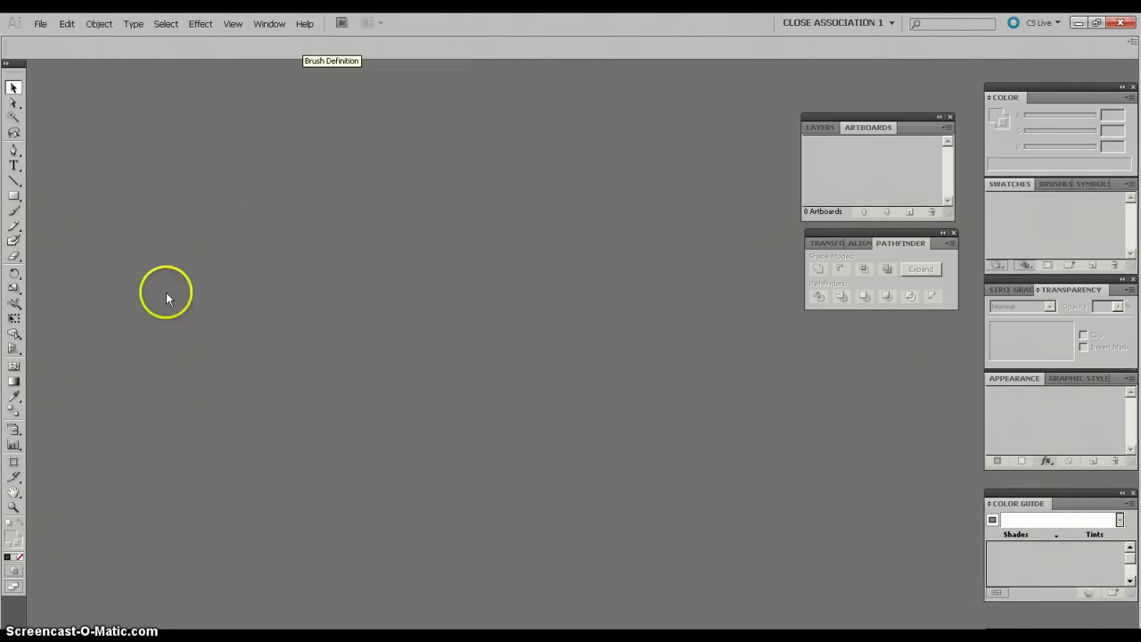
Start a new document named SOLO with advanced settings shown and the profile list opened
left_click(41, 25)
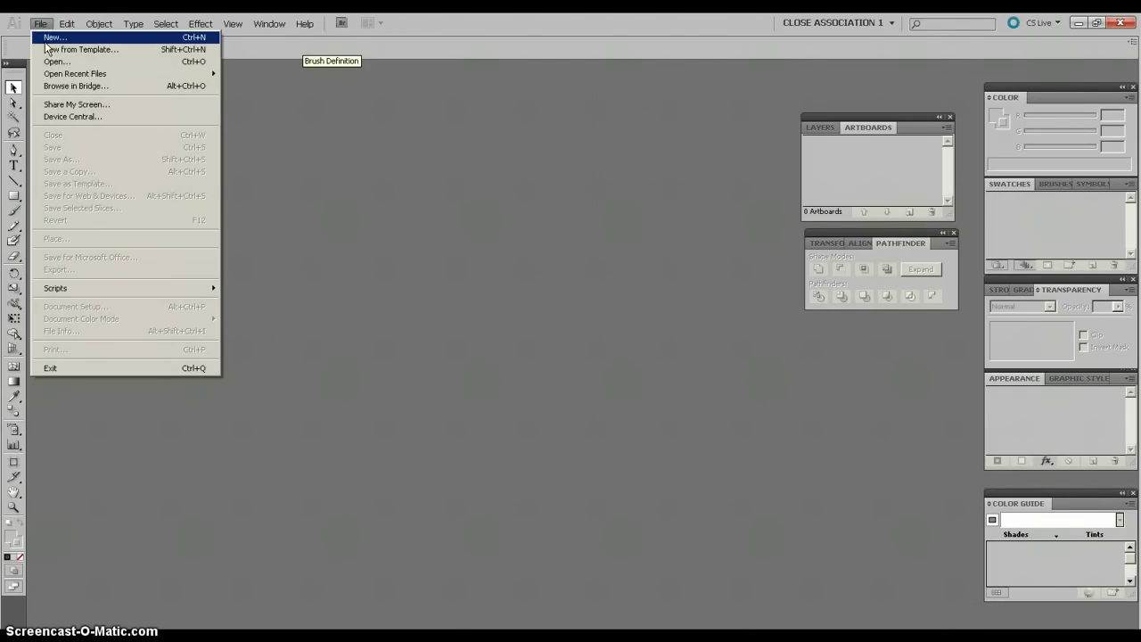
left_click(51, 37)
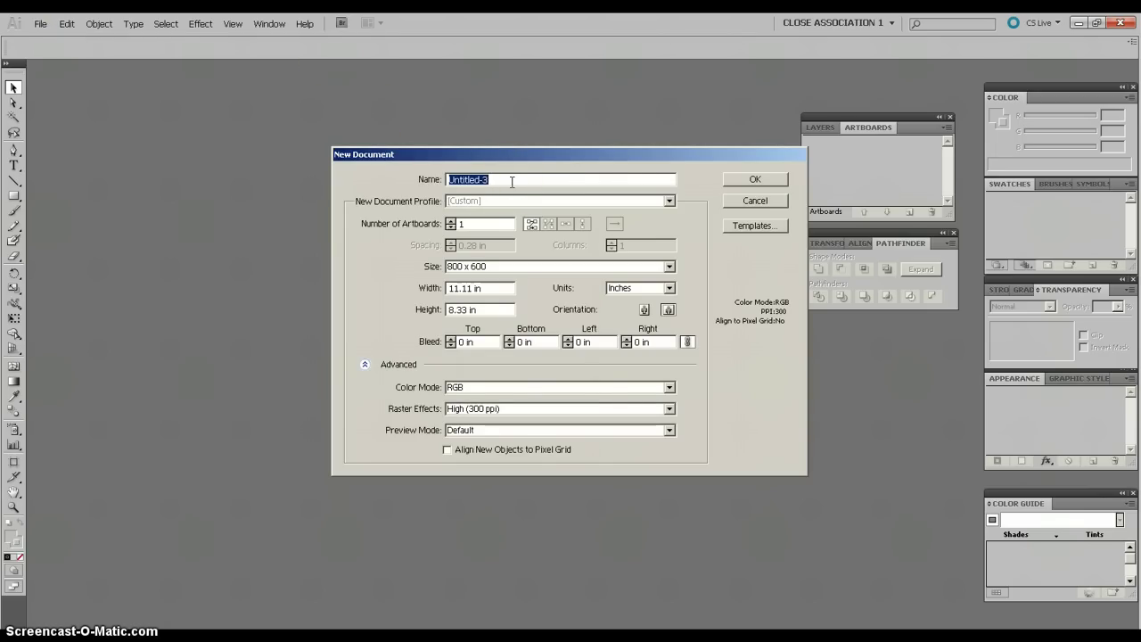
type("SOLO")
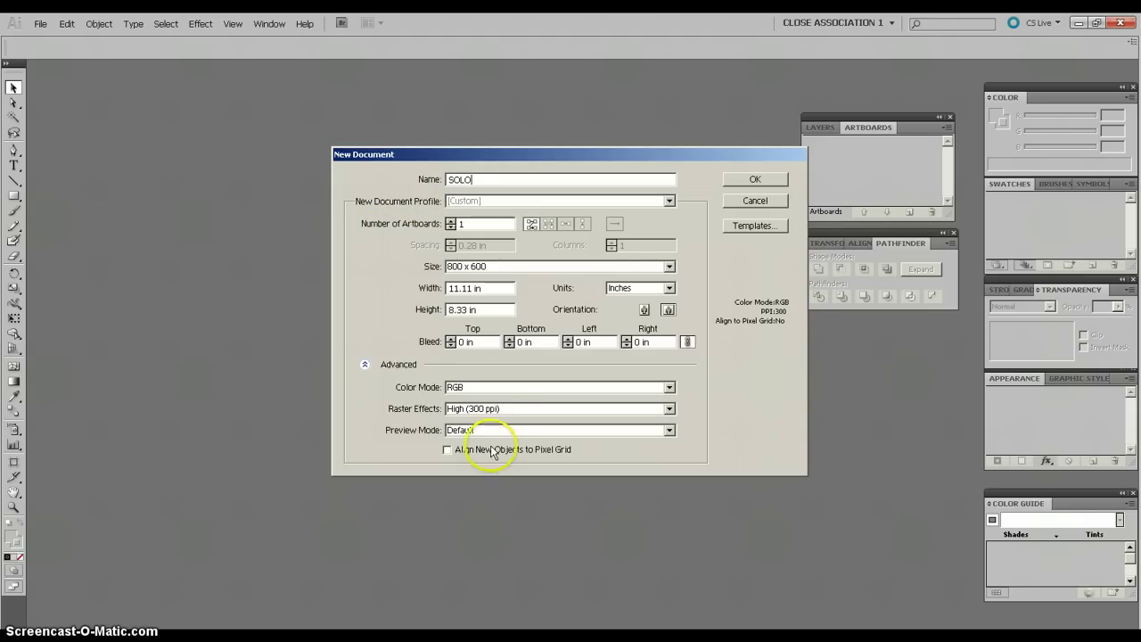
left_click(365, 367)
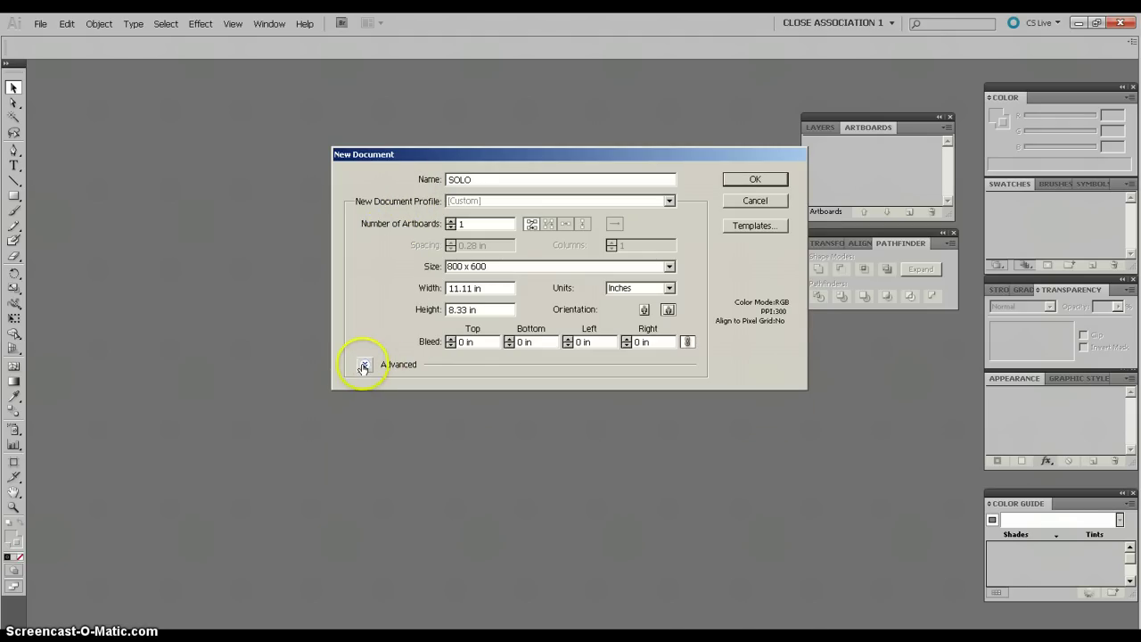
left_click(363, 365)
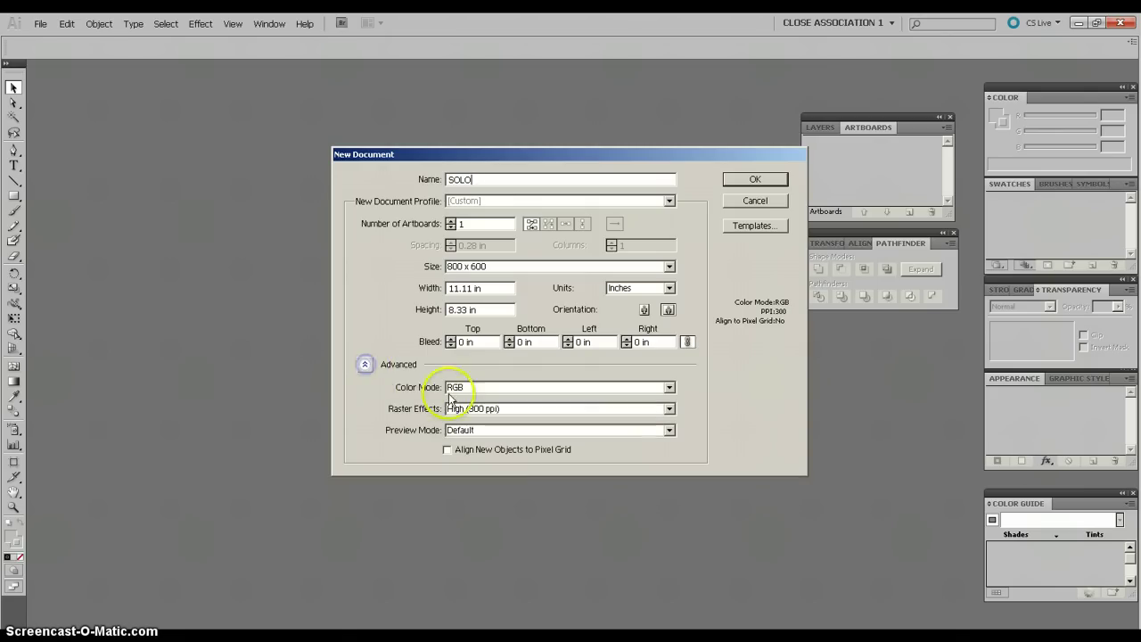
left_click(670, 202)
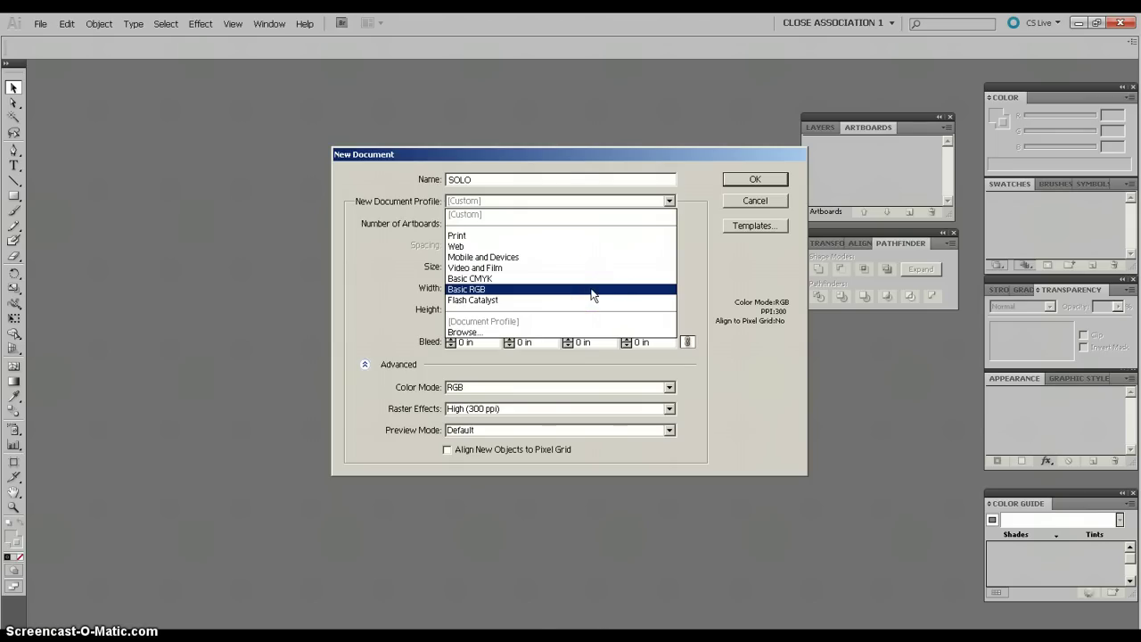
Create the document with Basic RGB profile, inches, 2 artboards and High (300 ppi) raster effects
left_click(584, 290)
left_click(582, 292)
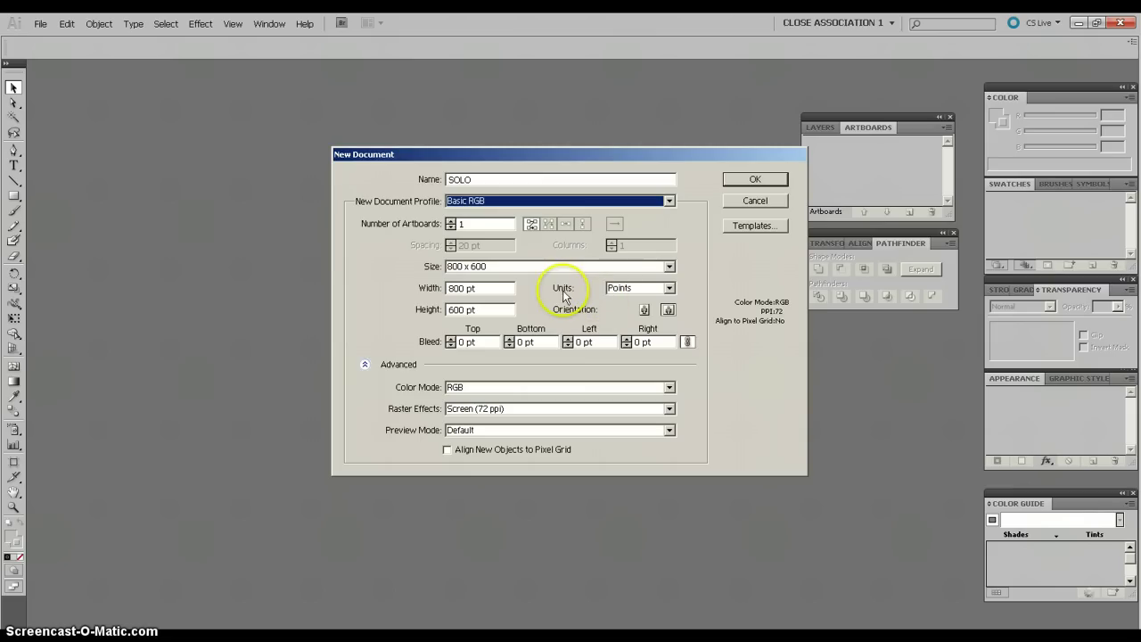
left_click(668, 289)
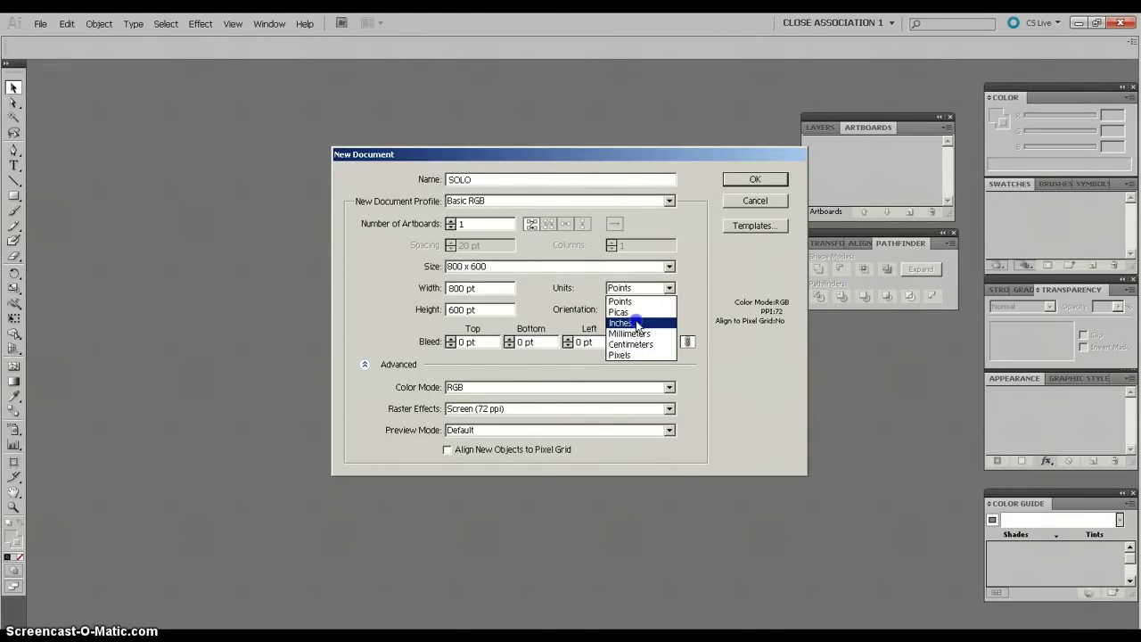
left_click(639, 323)
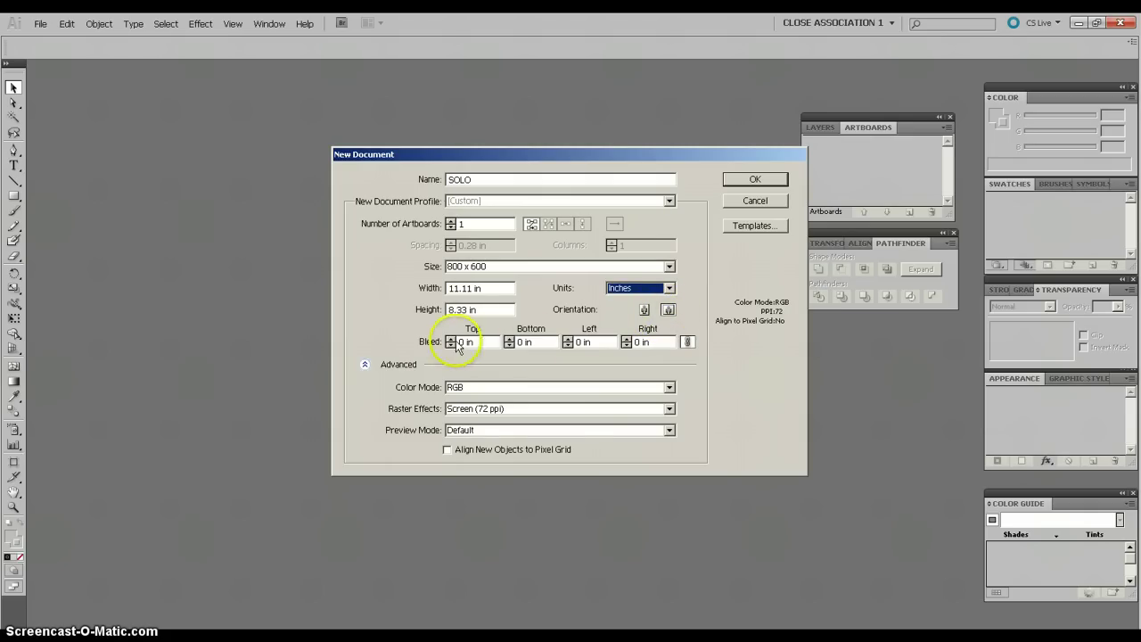
left_click(452, 223)
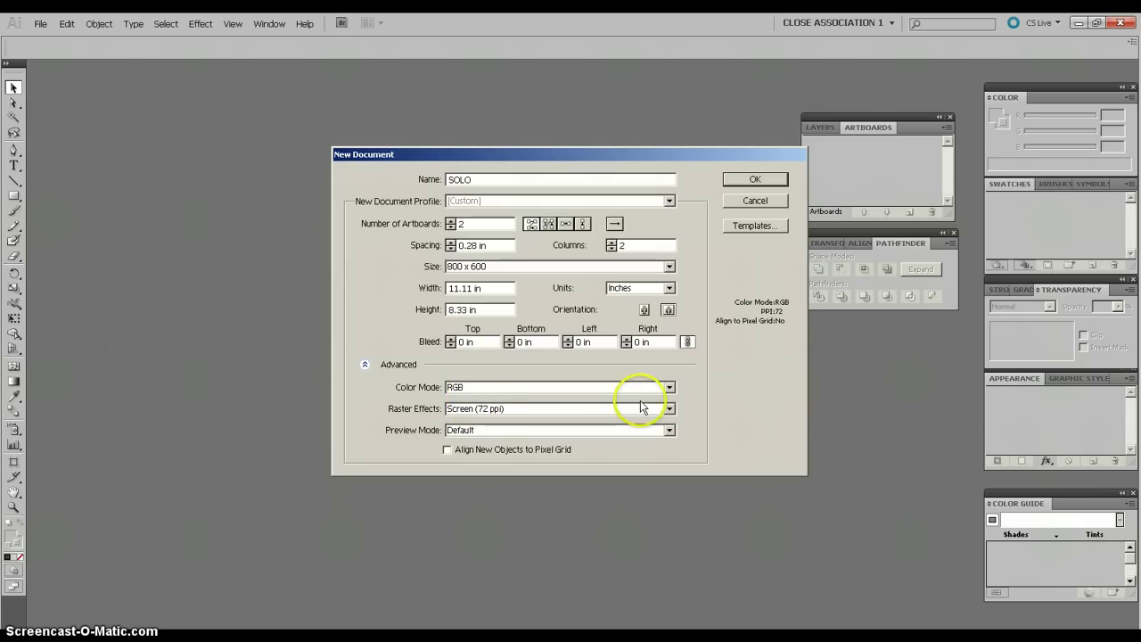
left_click(670, 408)
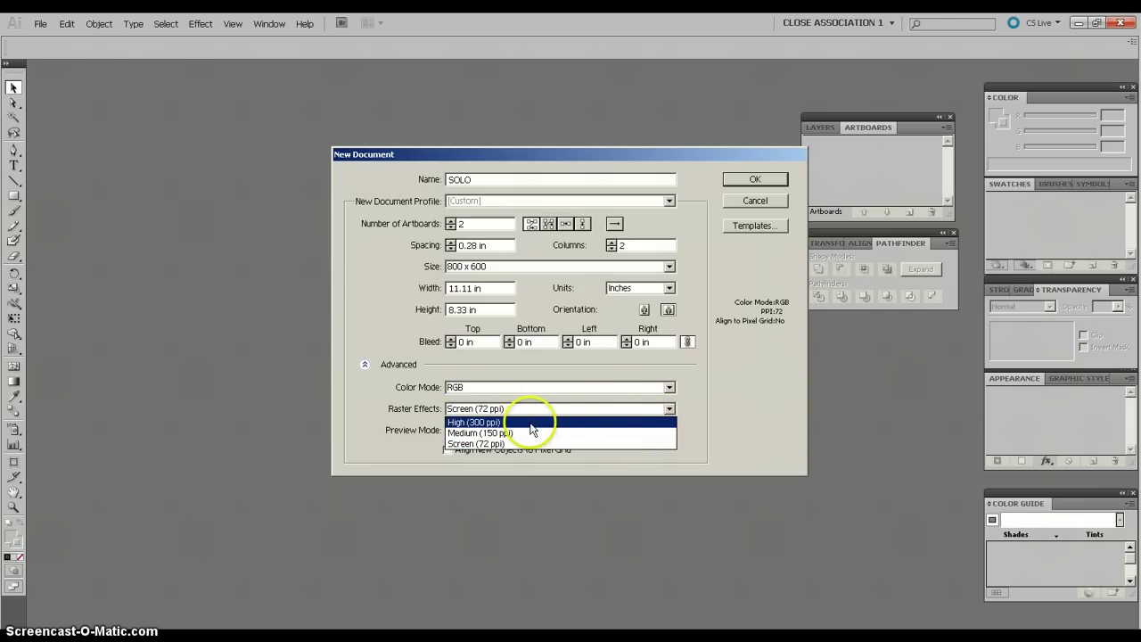
left_click(480, 422)
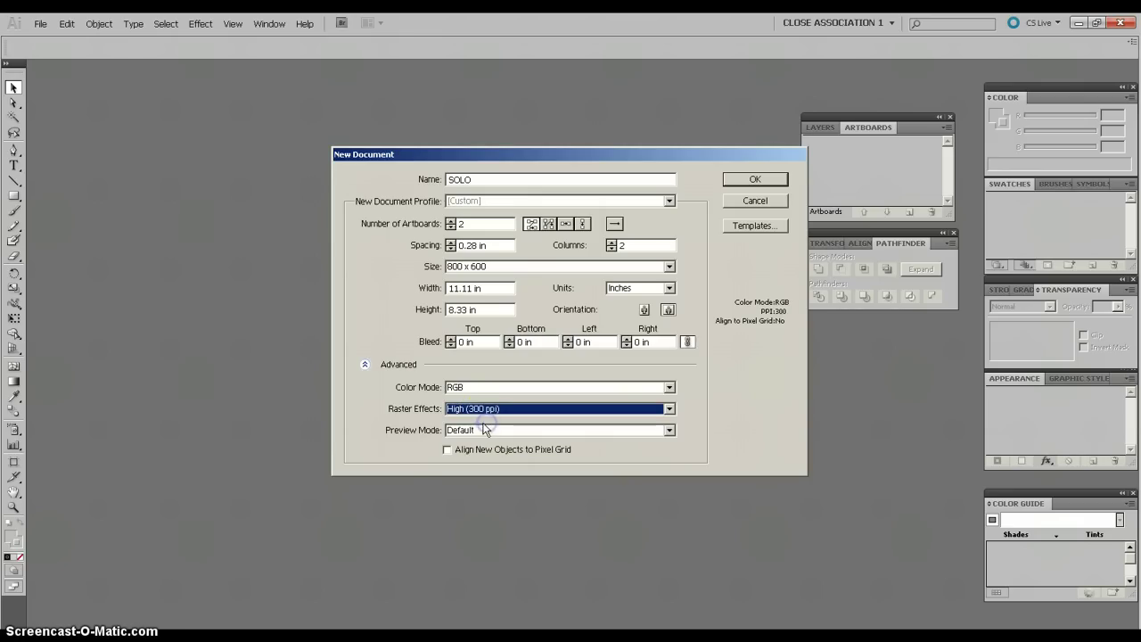
left_click(750, 182)
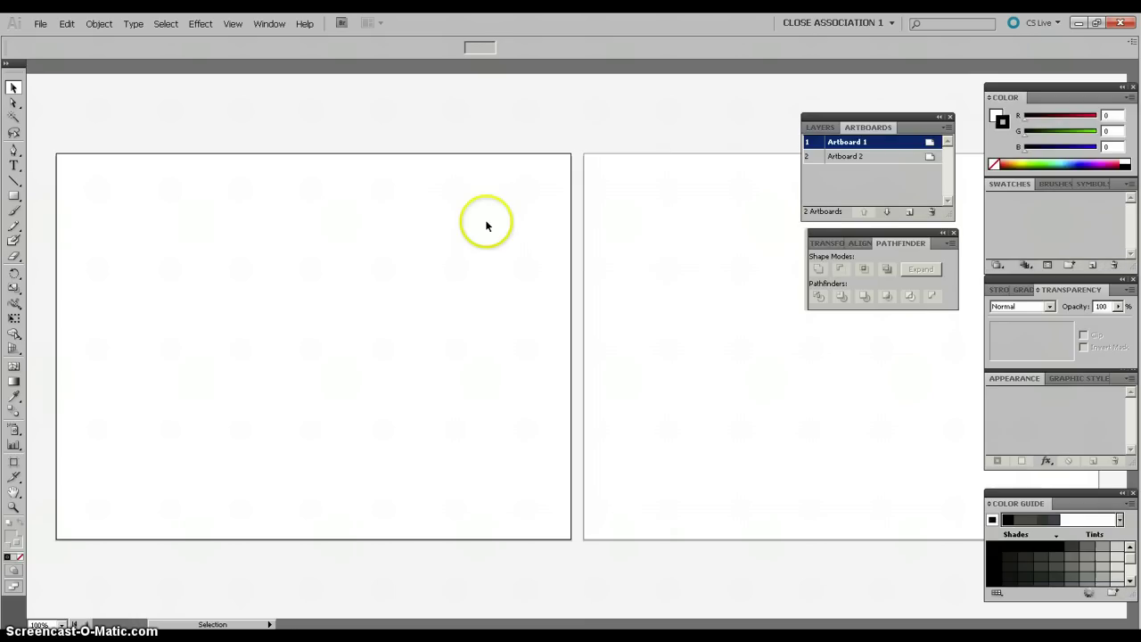
Zoom out so both artboards are visible, switching between Artboard 1 and Artboard 2
key("ctrl+minus")
left_click(678, 243)
left_click(523, 253)
left_click(609, 243)
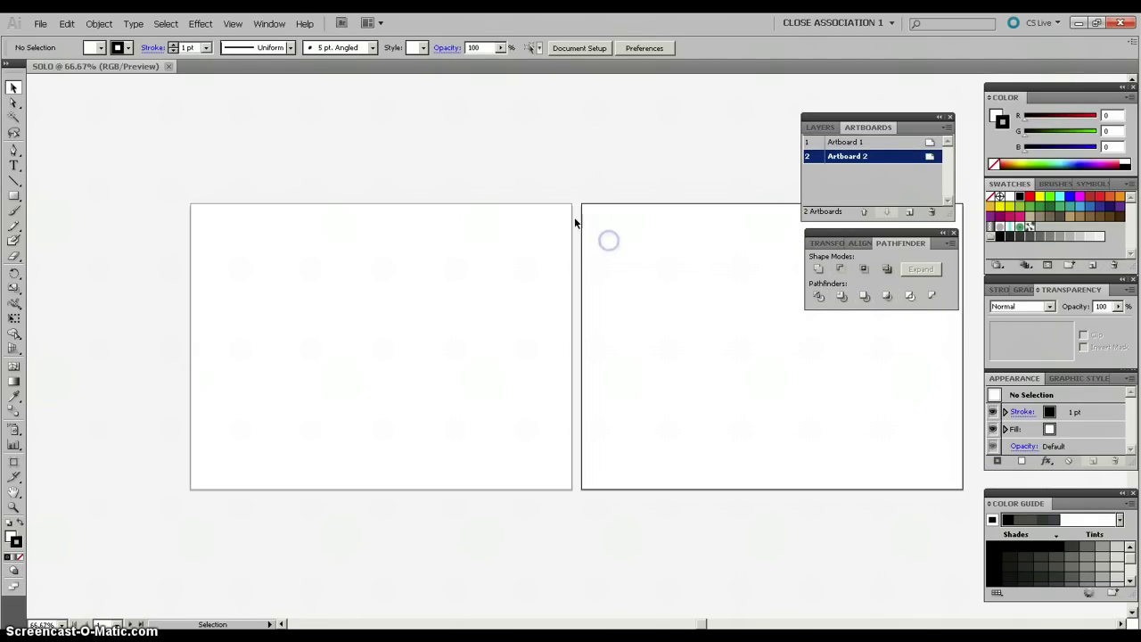
Turn on View > Rulers > Show Rulers and make Artboard 1 active
left_click(266, 24)
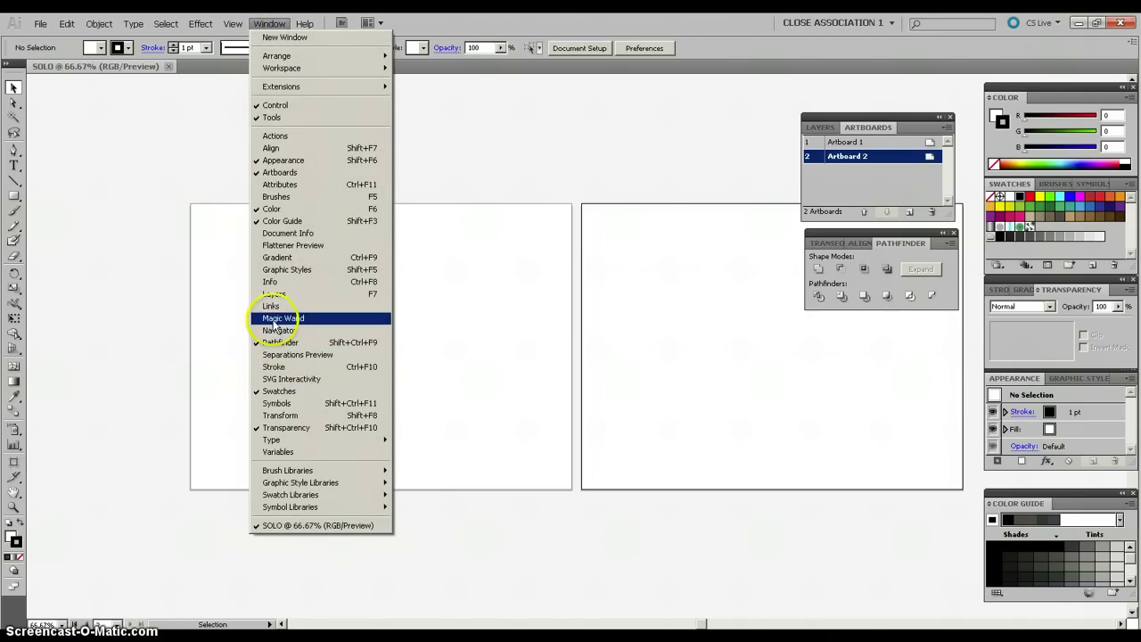
mouse_move(232, 24)
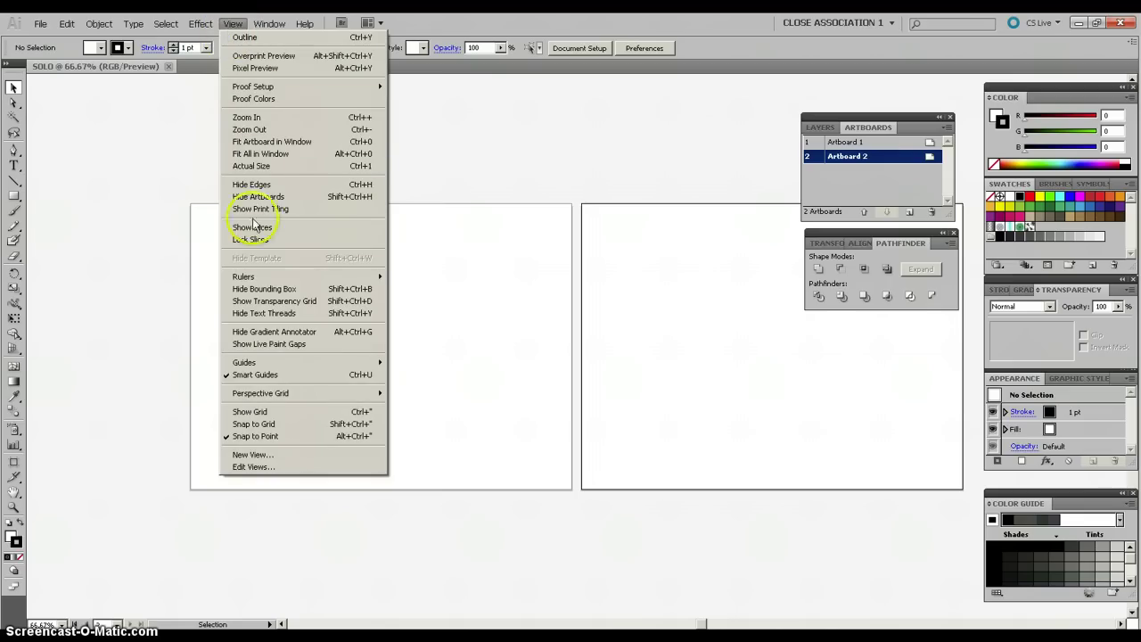
mouse_move(270, 278)
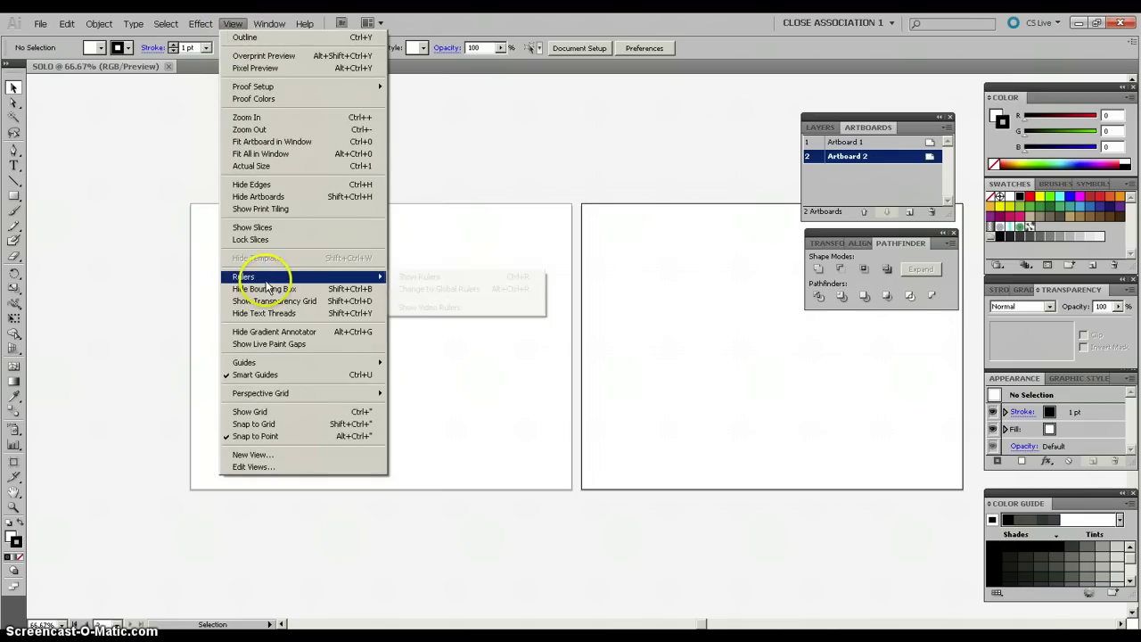
left_click(431, 279)
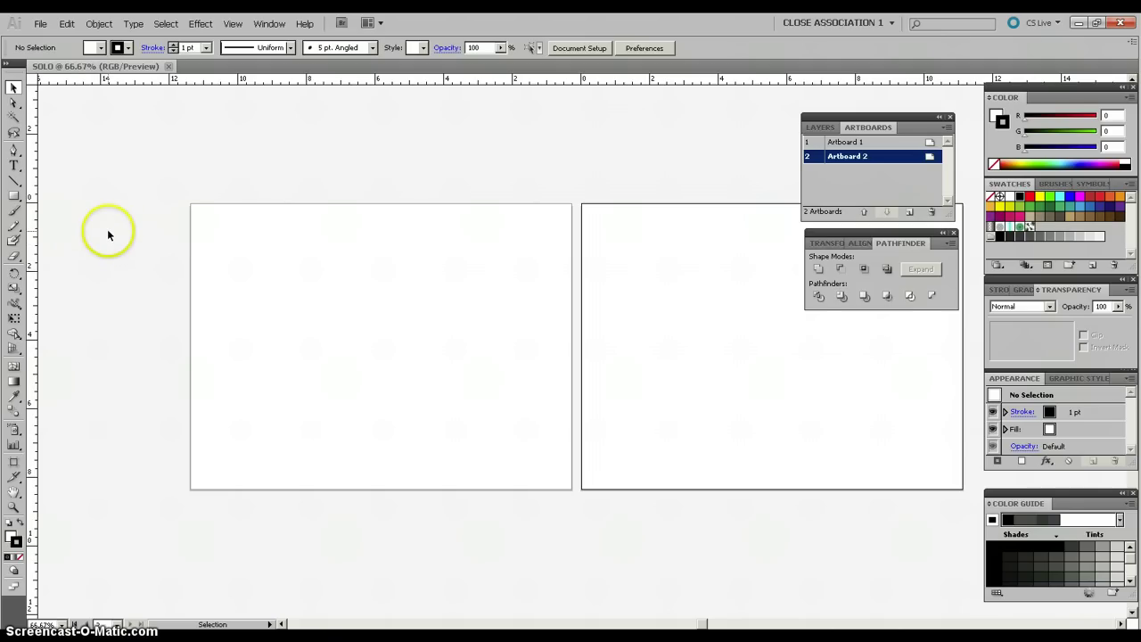
left_click(242, 263)
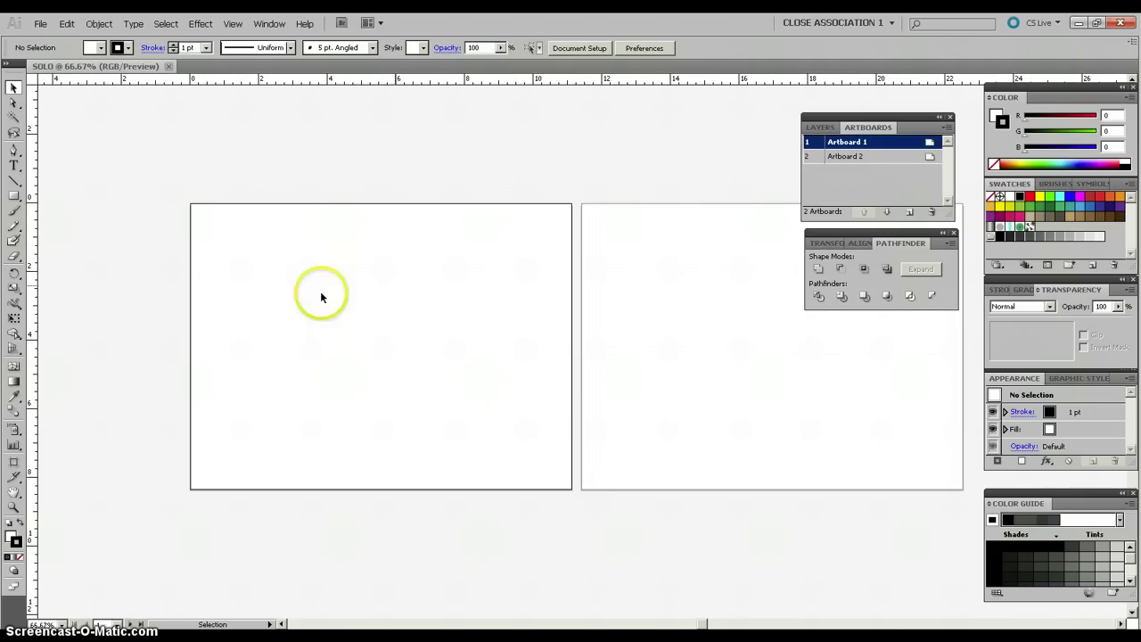
With the Selection tool, open flockofbirds [Converted] from the vectors folder
left_click(23, 145)
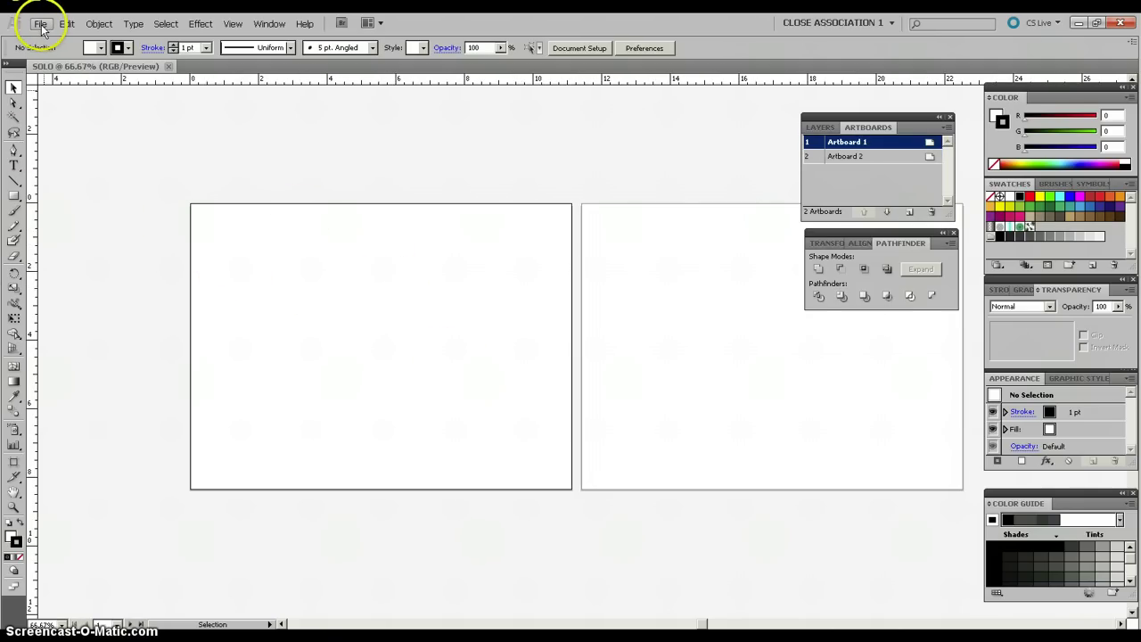
left_click(41, 25)
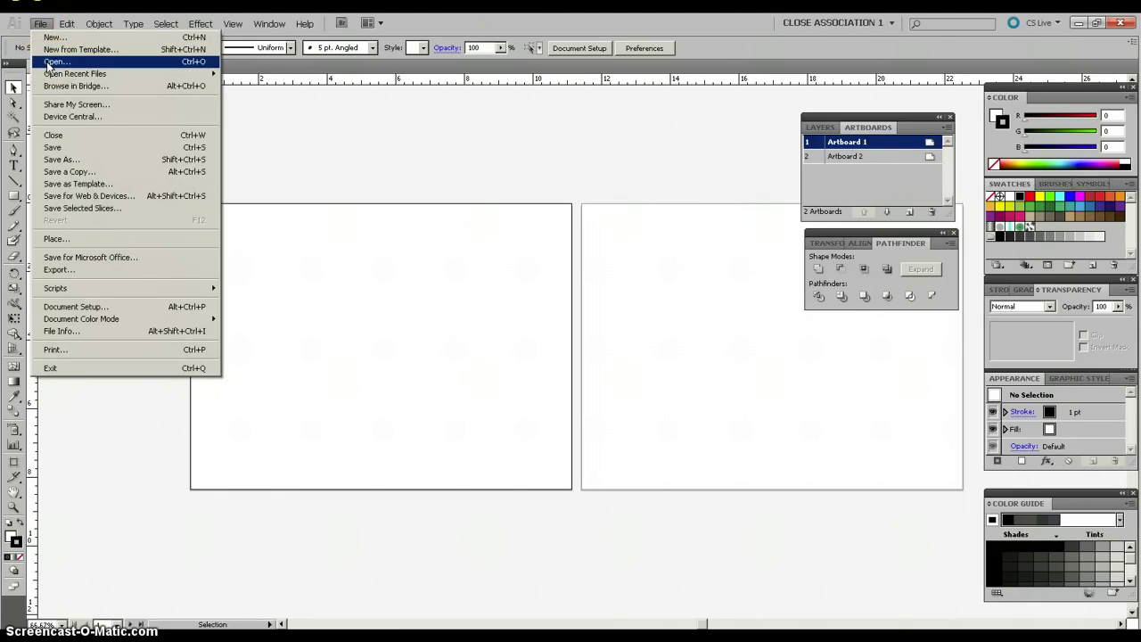
left_click(51, 62)
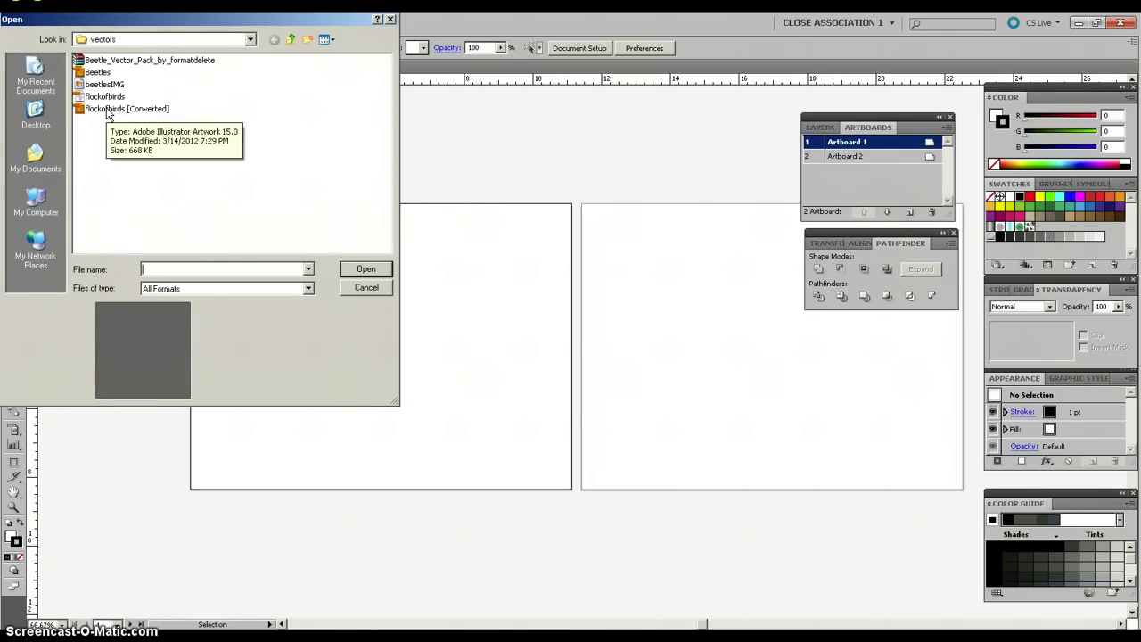
double_click(106, 107)
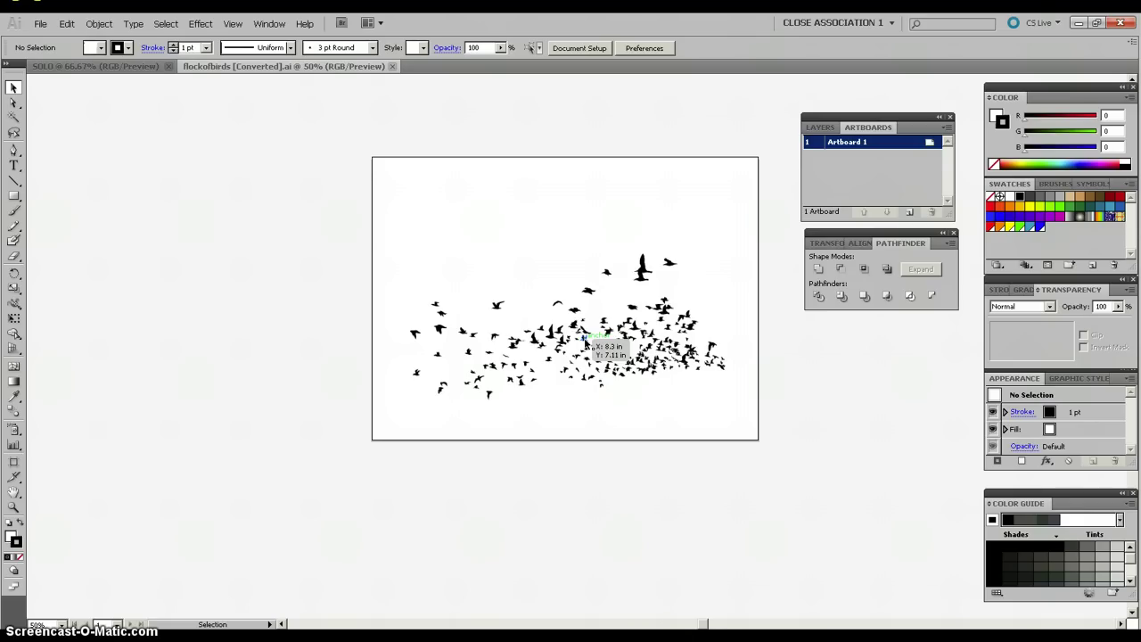
Ungroup the bird flock into separate bird shapes
left_click(640, 332)
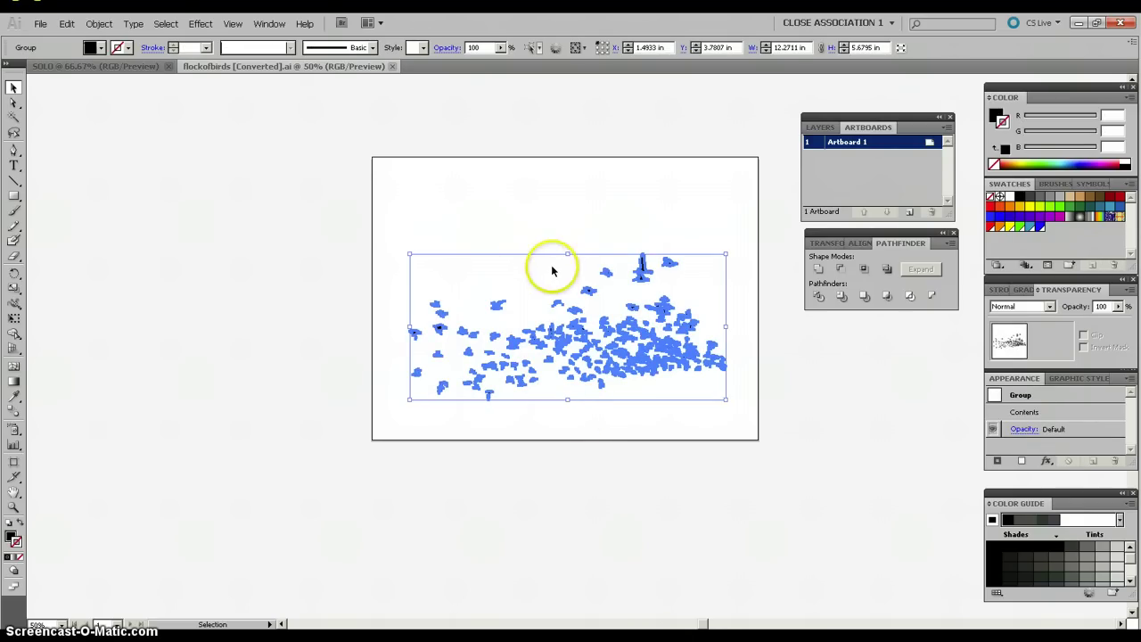
left_click(100, 25)
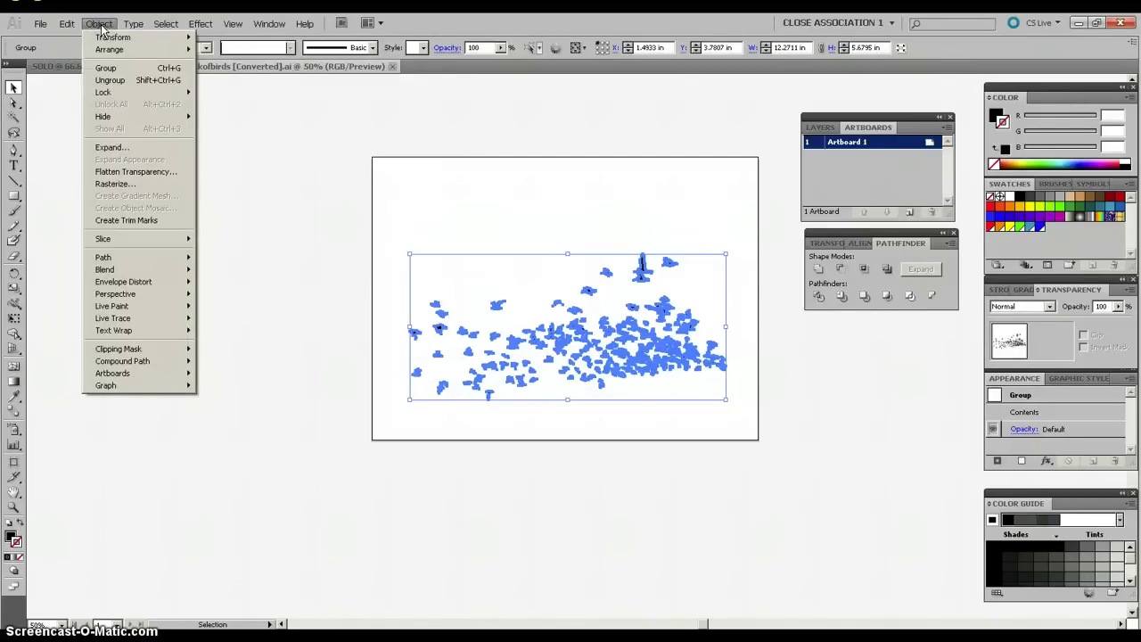
left_click(107, 85)
left_click(107, 80)
left_click(545, 230)
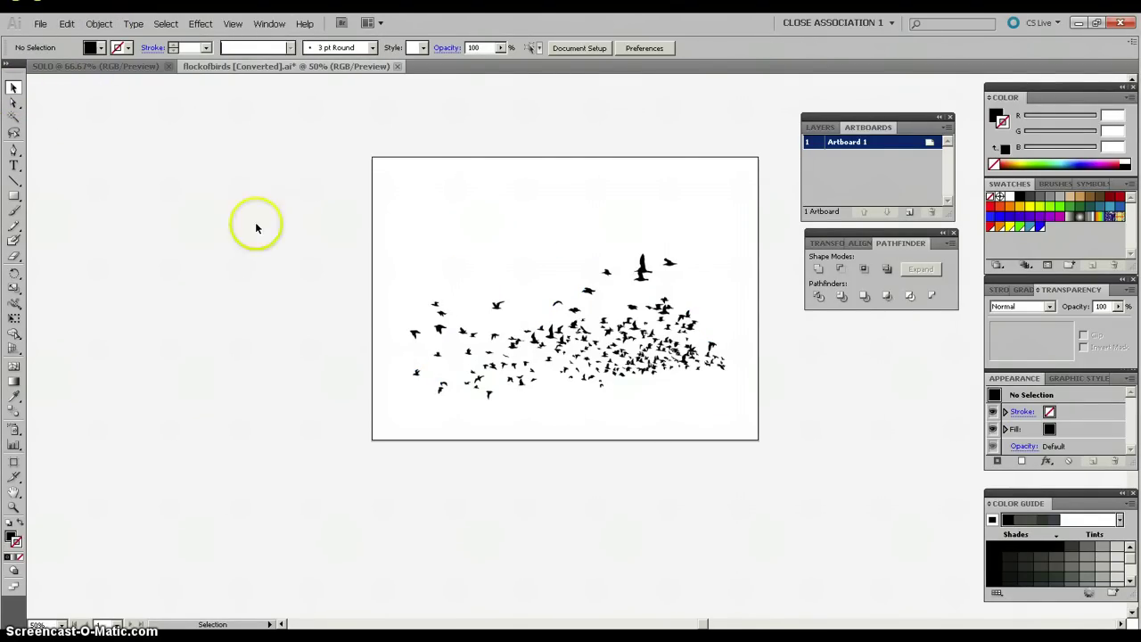
Drag about nine stray birds up and inward to tighten the flock
left_click_drag(446, 342, 414, 261)
left_click_drag(495, 310, 489, 261)
left_click_drag(566, 307, 611, 385)
left_click_drag(484, 364, 479, 310)
left_click(588, 283)
left_click_drag(588, 283, 552, 294)
left_click_drag(606, 271, 574, 257)
left_click(548, 252)
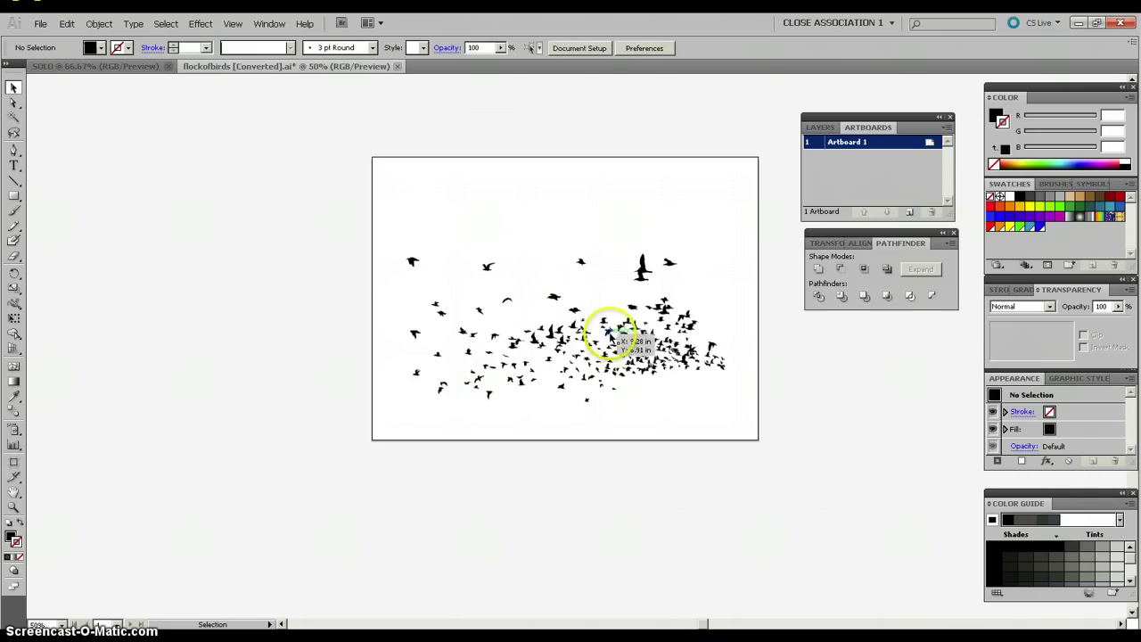
left_click_drag(611, 337, 602, 309)
left_click(552, 310)
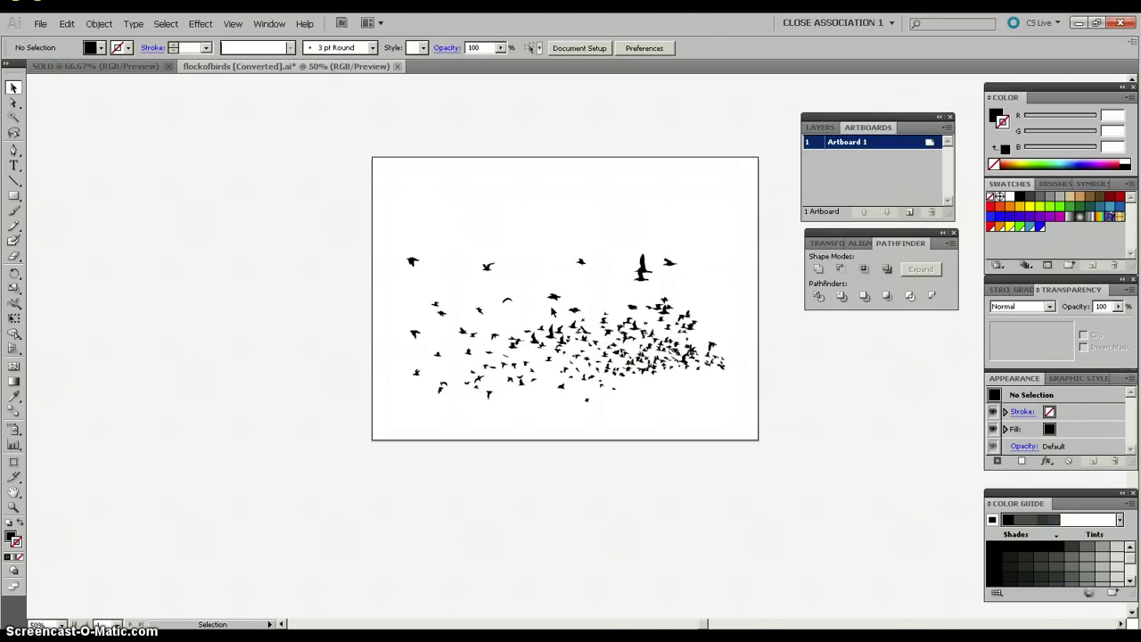
left_click_drag(548, 339, 582, 280)
left_click(552, 229)
Marquee-select every bird and combine them with Object > Group
left_click_drag(389, 217, 743, 419)
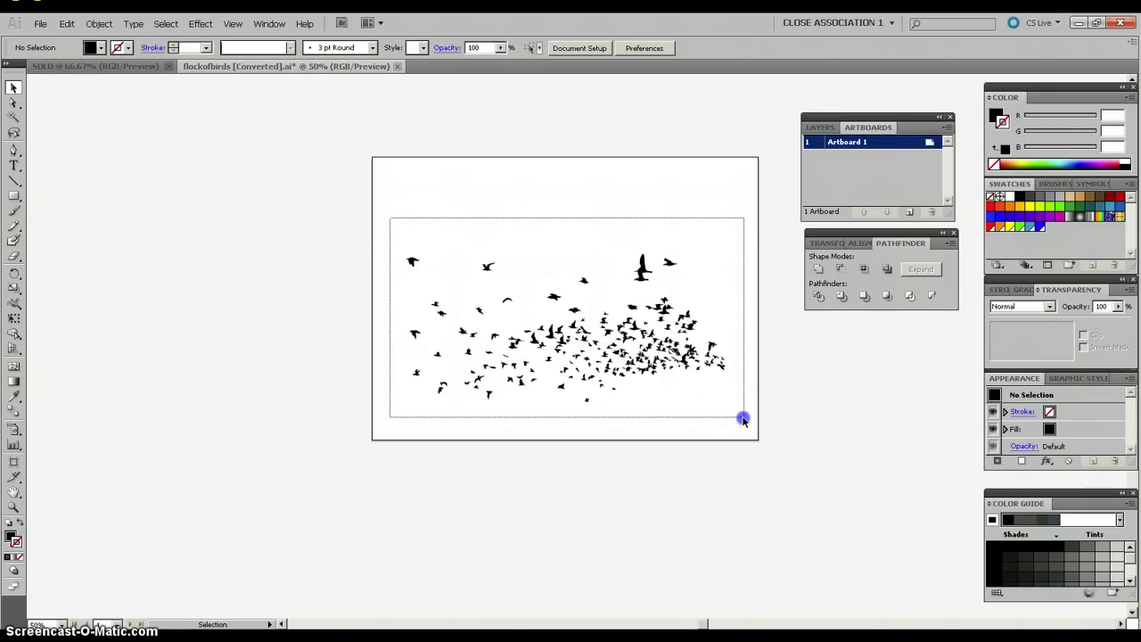
left_click_drag(743, 419, 743, 419)
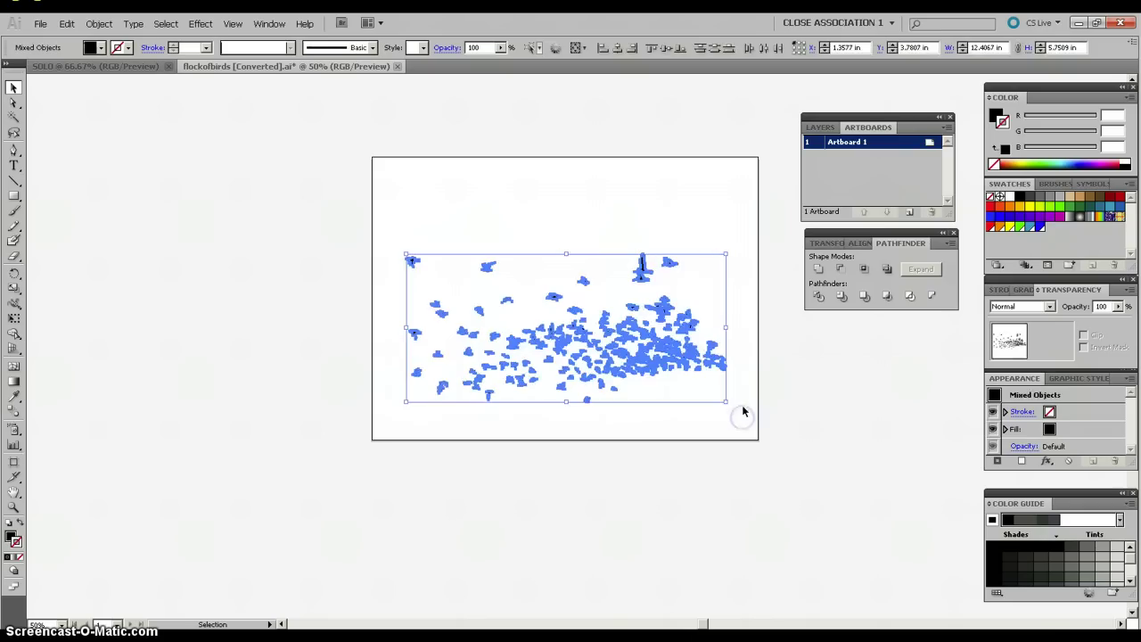
left_click(99, 23)
left_click(107, 67)
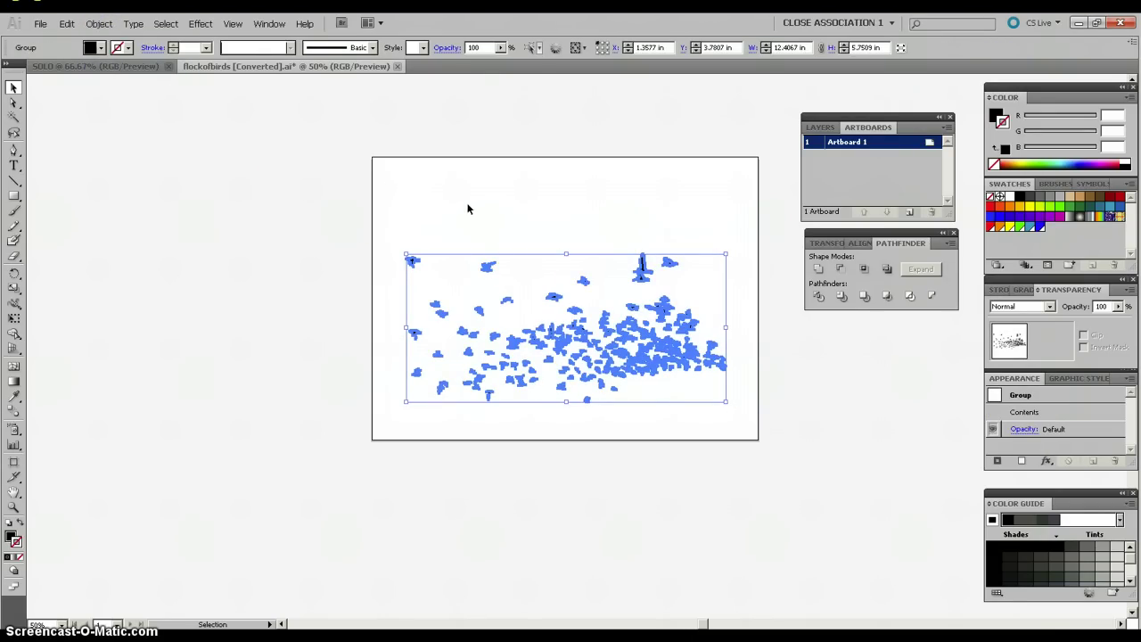
Cut the bird group and paste it in front in the SOLO document
left_click(67, 24)
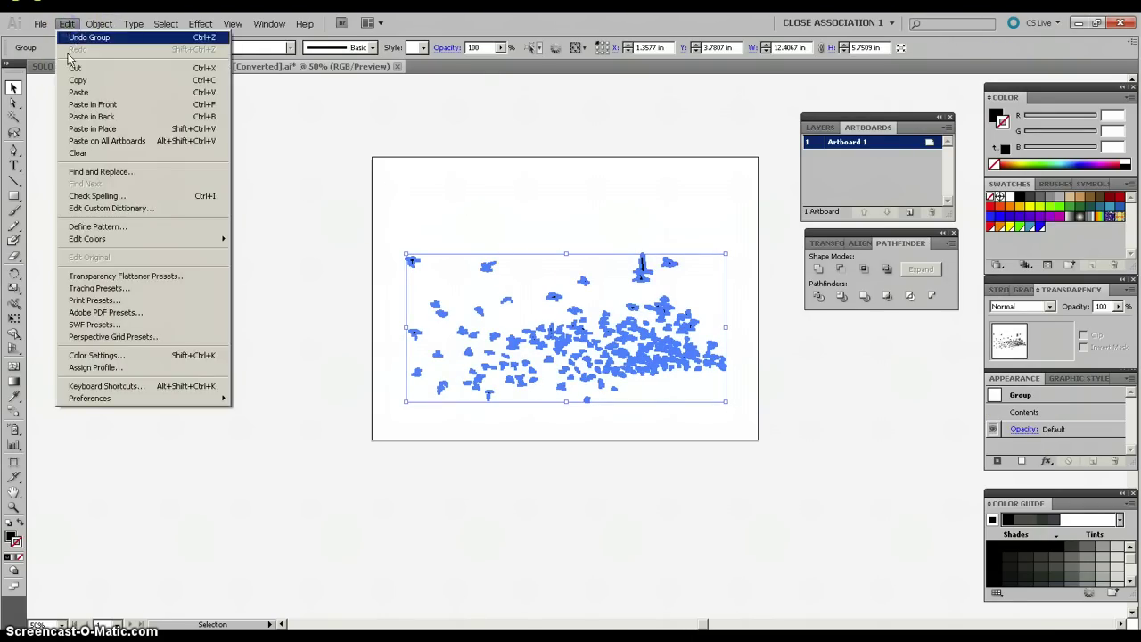
left_click(73, 68)
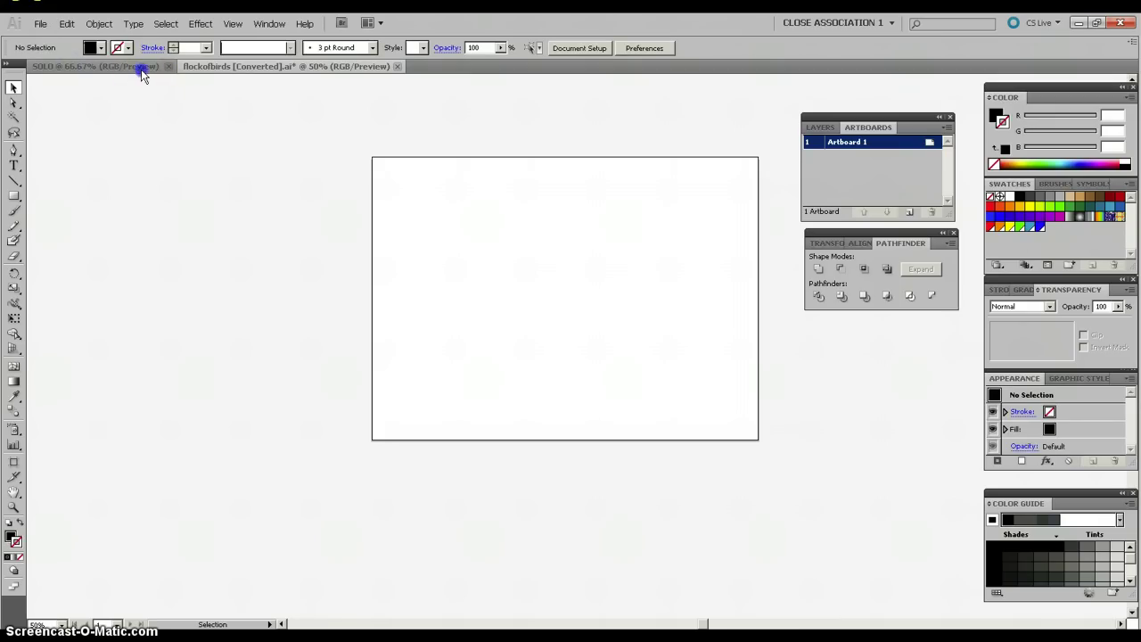
left_click(142, 66)
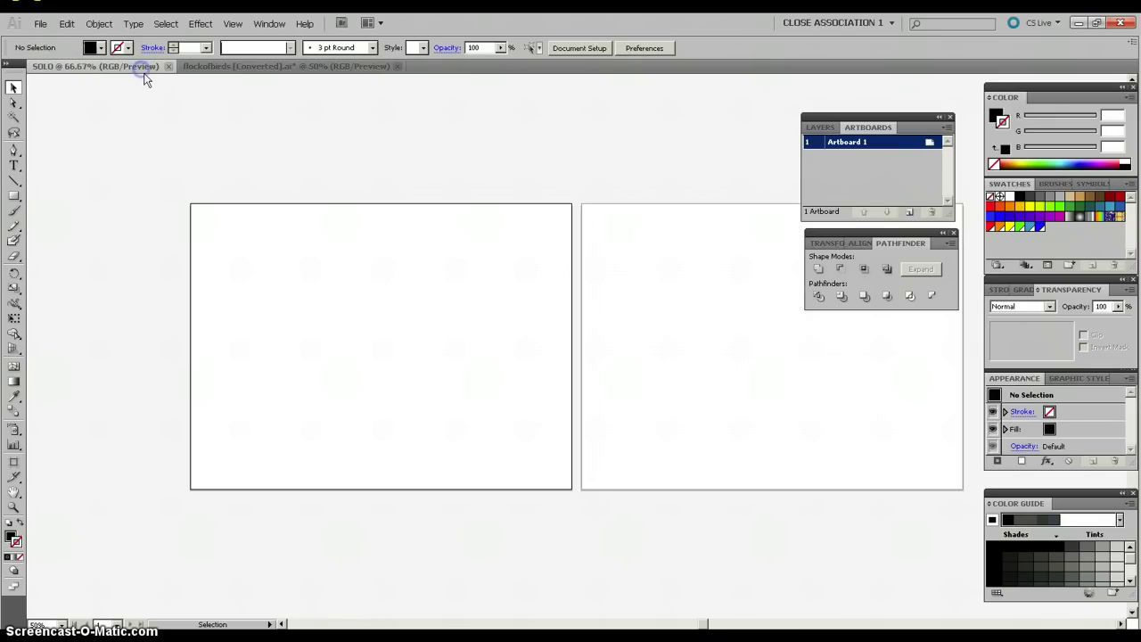
left_click(66, 26)
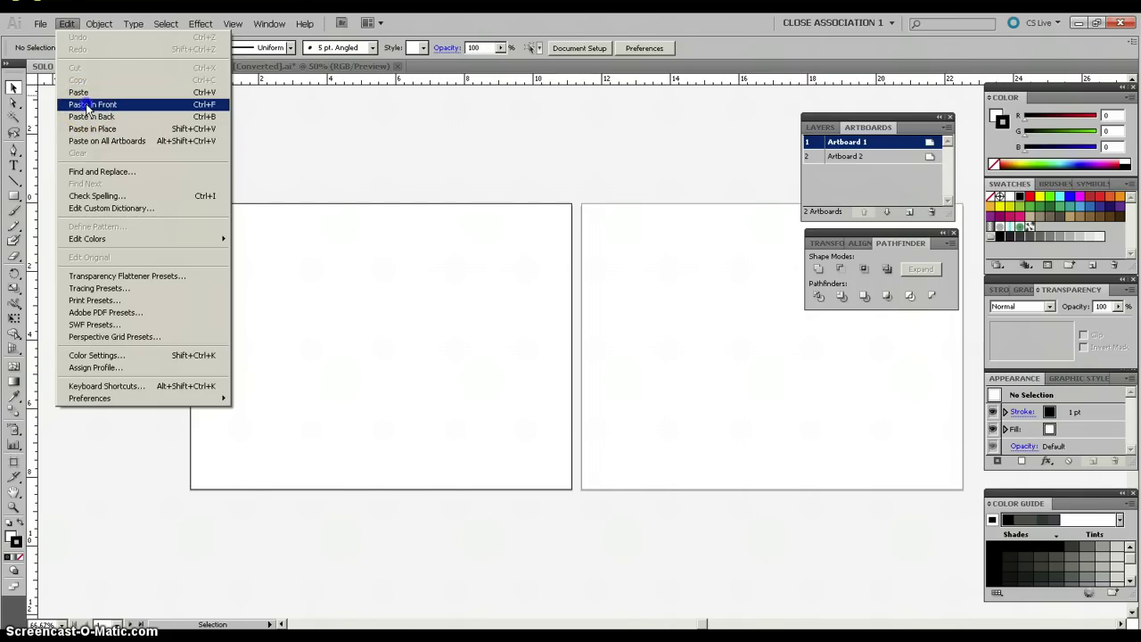
left_click(88, 108)
Move the birds onto Artboard 1 and scale them down to fit
left_click_drag(564, 448, 470, 341)
left_click_drag(562, 321, 441, 323)
left_click_drag(370, 333, 479, 339)
left_click(526, 239)
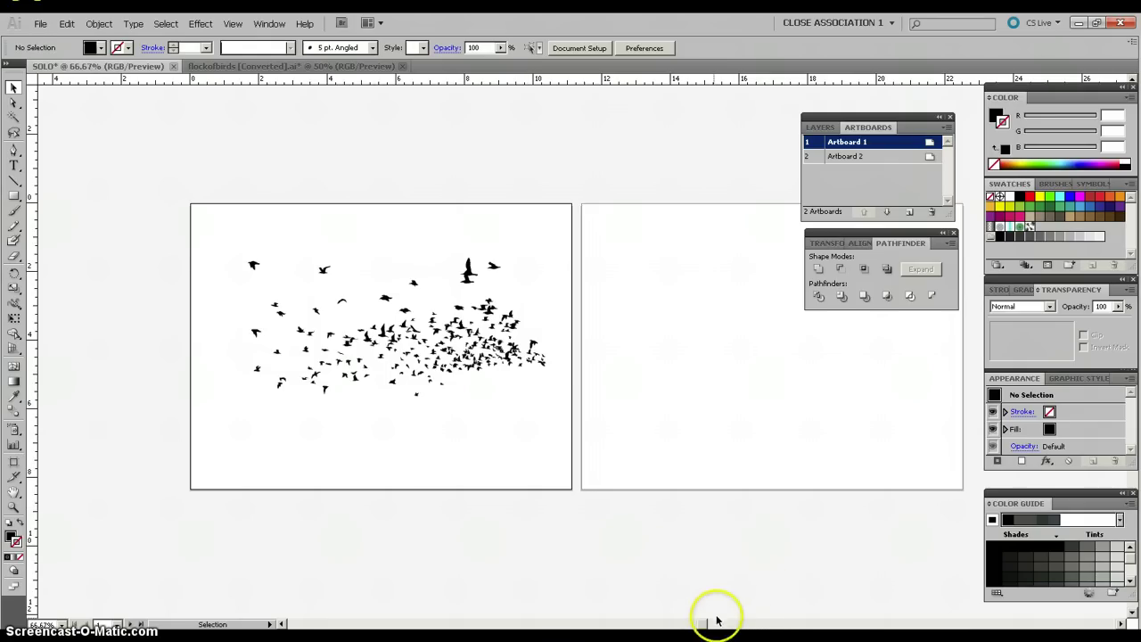
left_click_drag(700, 624, 709, 624)
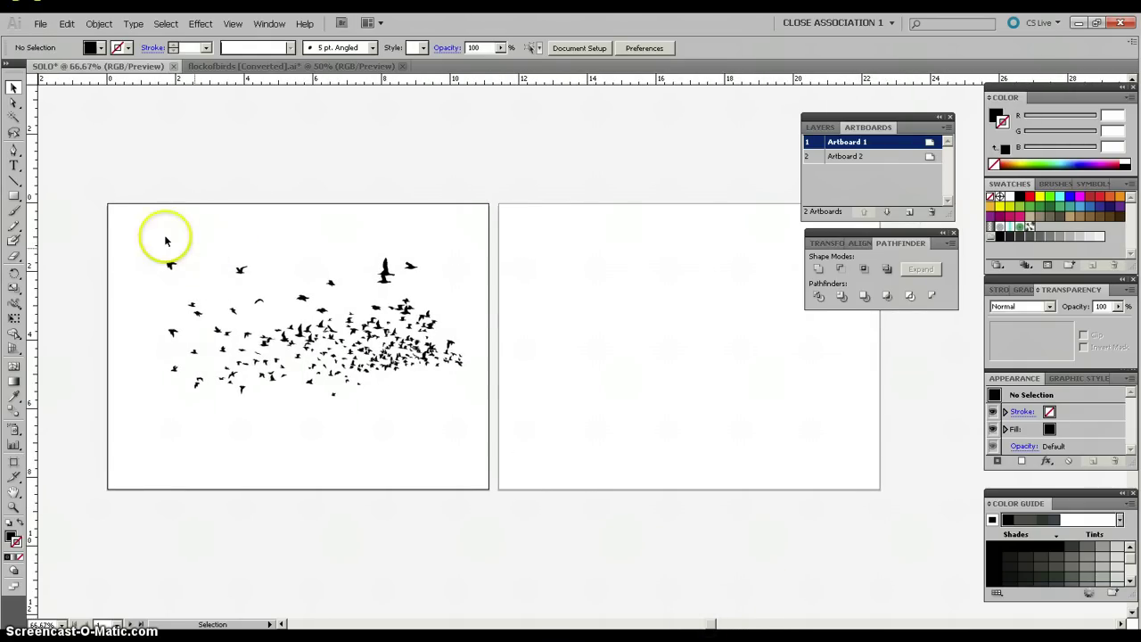
Draw a text area at the top-left of artboard 2 and enter SOLO
left_click(15, 169)
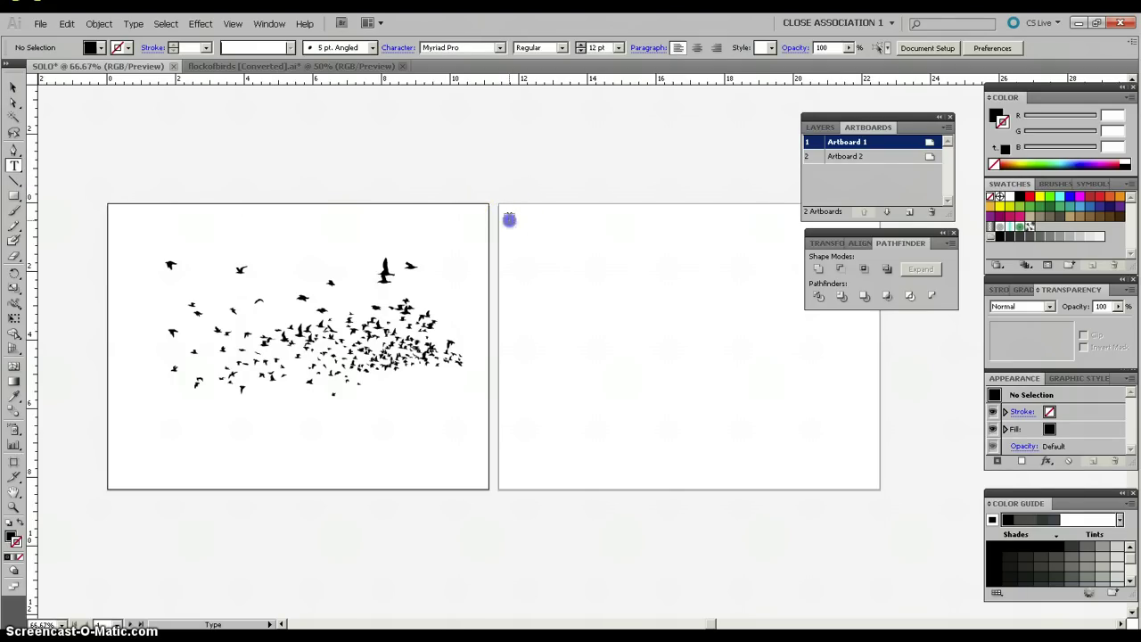
left_click_drag(509, 219, 846, 411)
left_click(572, 237)
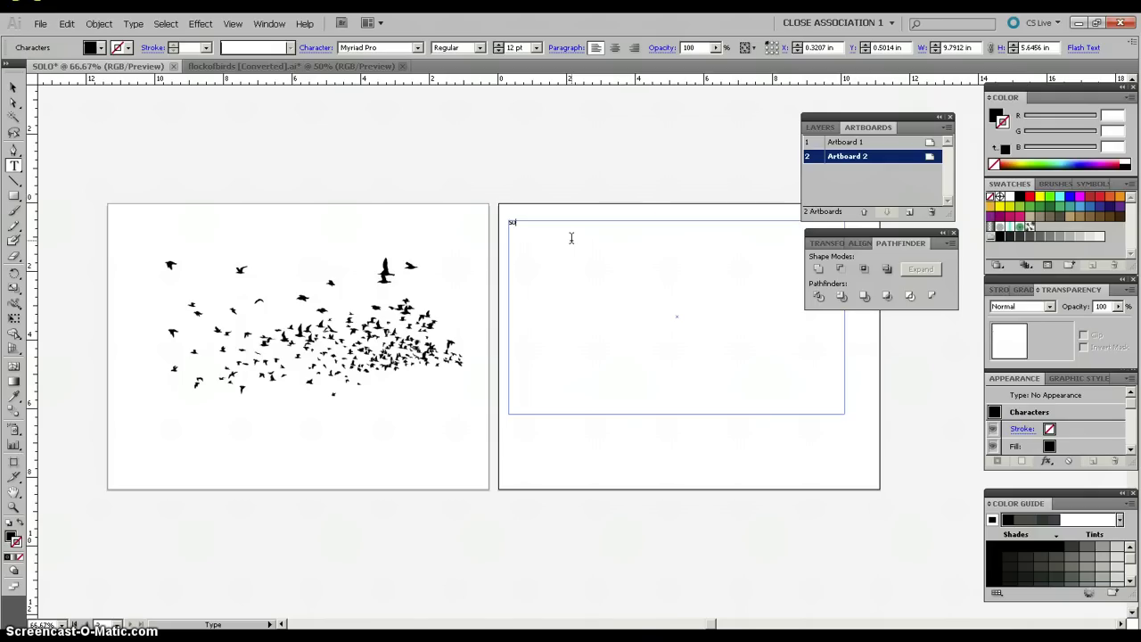
left_click(502, 249)
left_click(522, 223)
left_click_drag(526, 221, 492, 224)
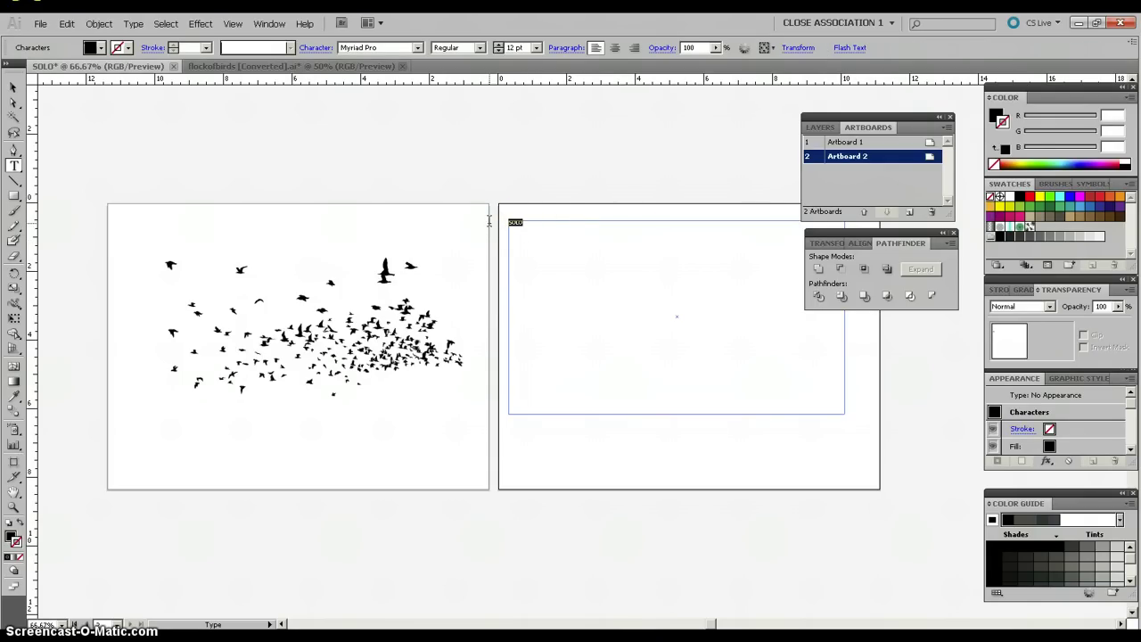
Set the SOLO text to 60 pt Myriad Pro Bold
left_click(536, 48)
left_click(515, 210)
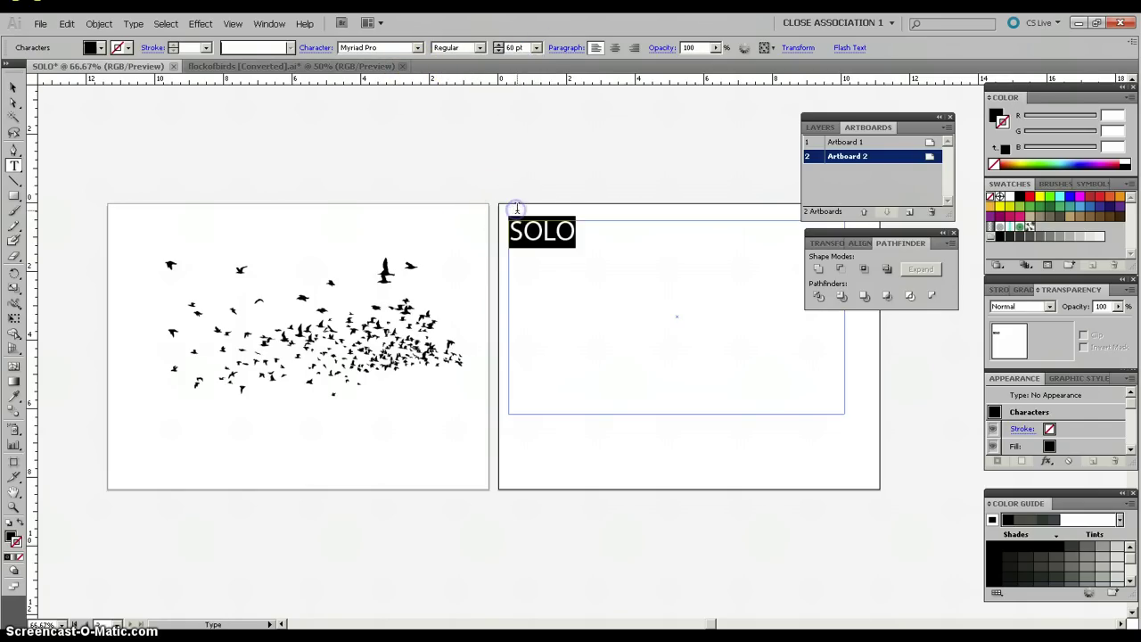
left_click(480, 47)
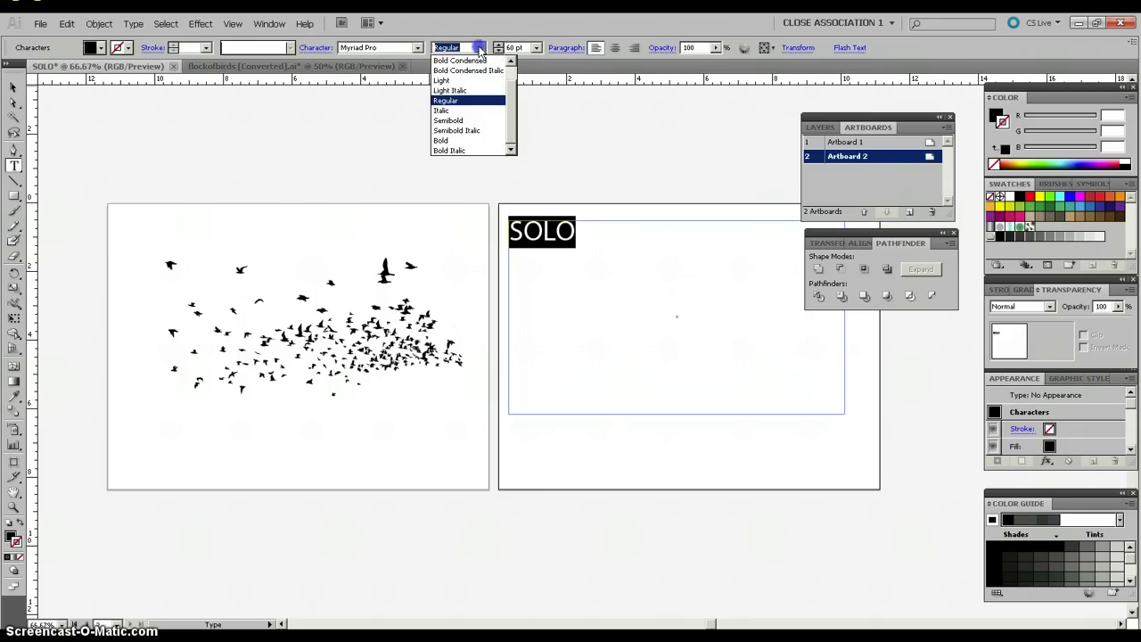
left_click(456, 141)
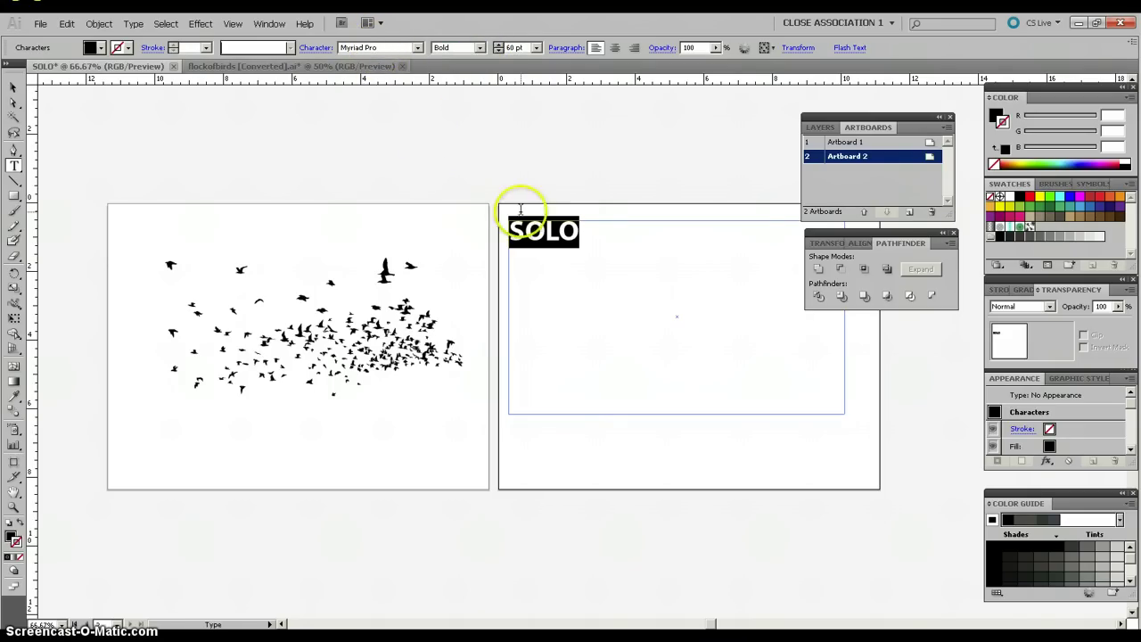
left_click(584, 230)
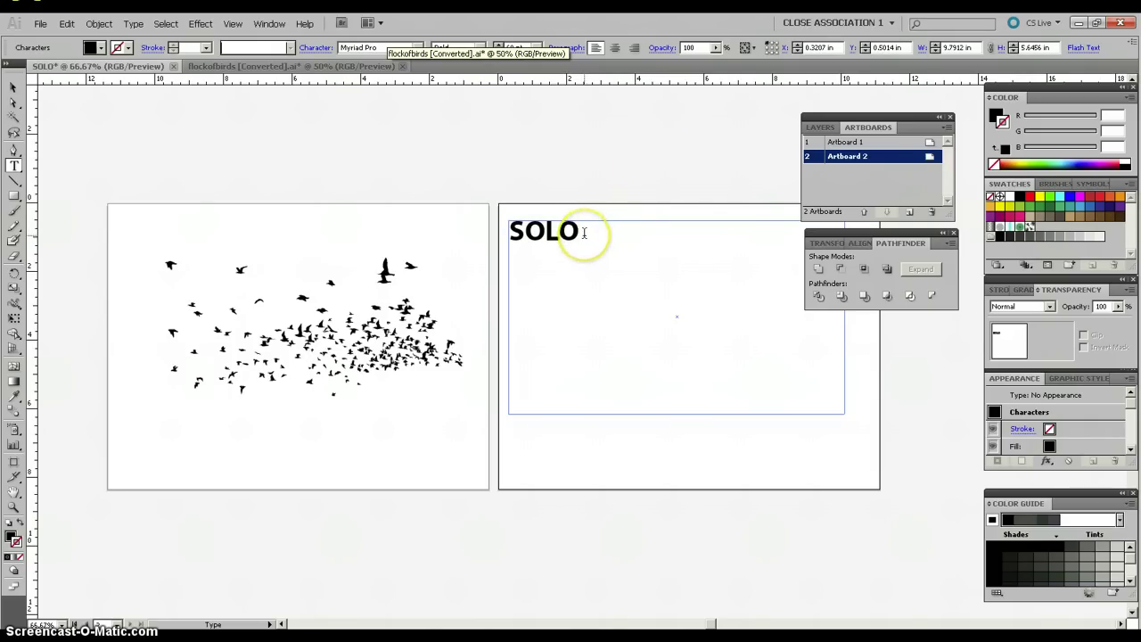
left_click_drag(581, 230, 503, 227)
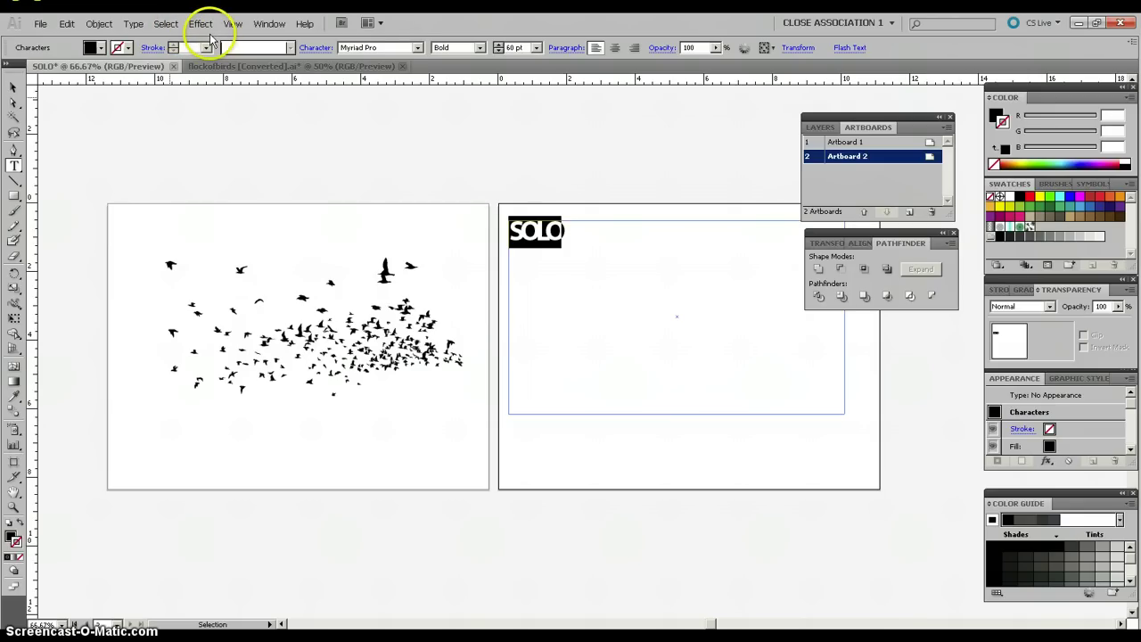
Select the SOLO text object and apply Type > Create Outlines
left_click(100, 24)
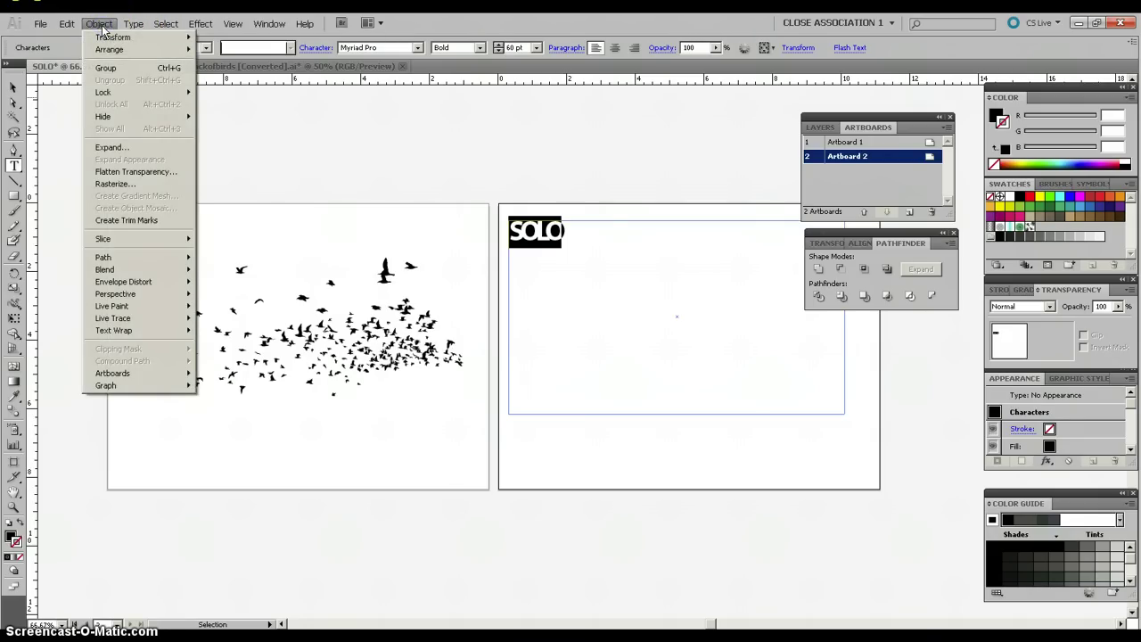
left_click(133, 24)
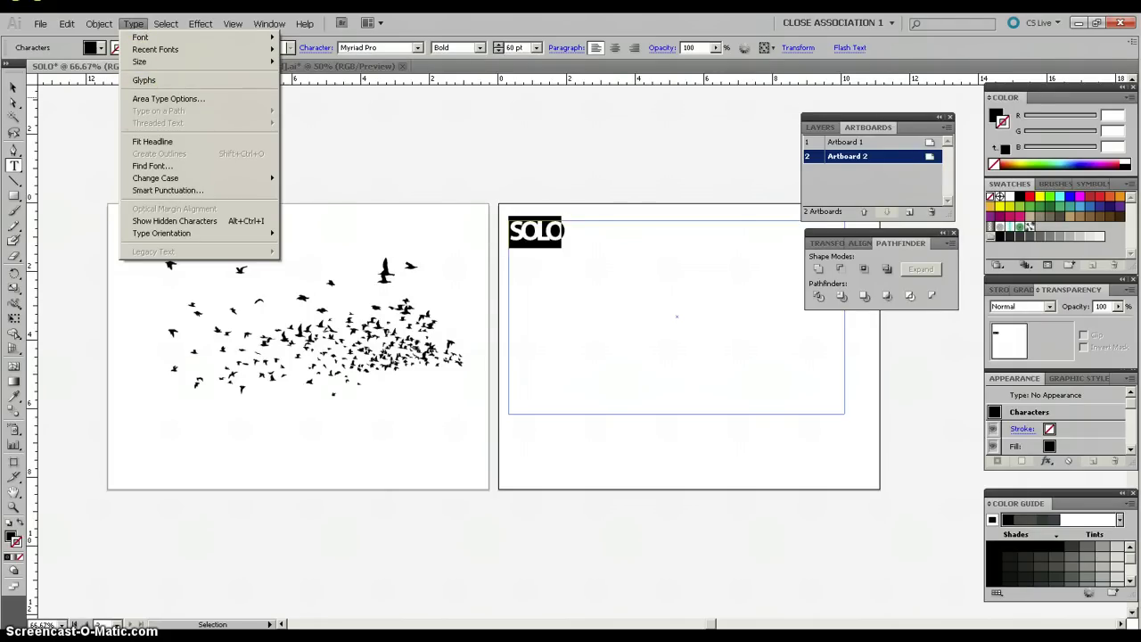
left_click(143, 24)
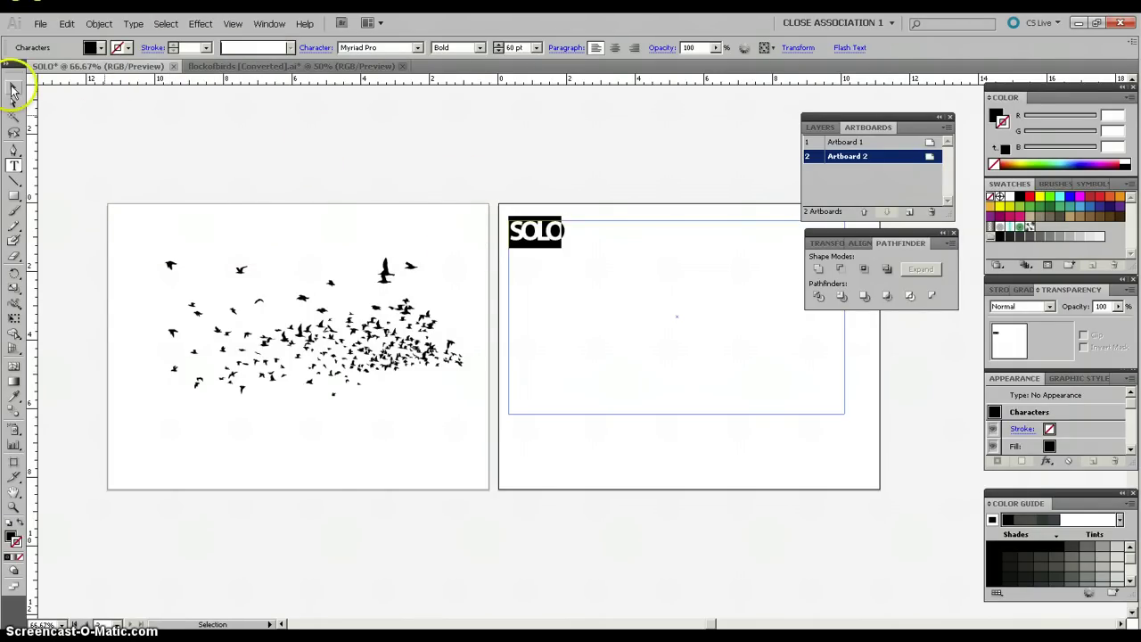
left_click(509, 194)
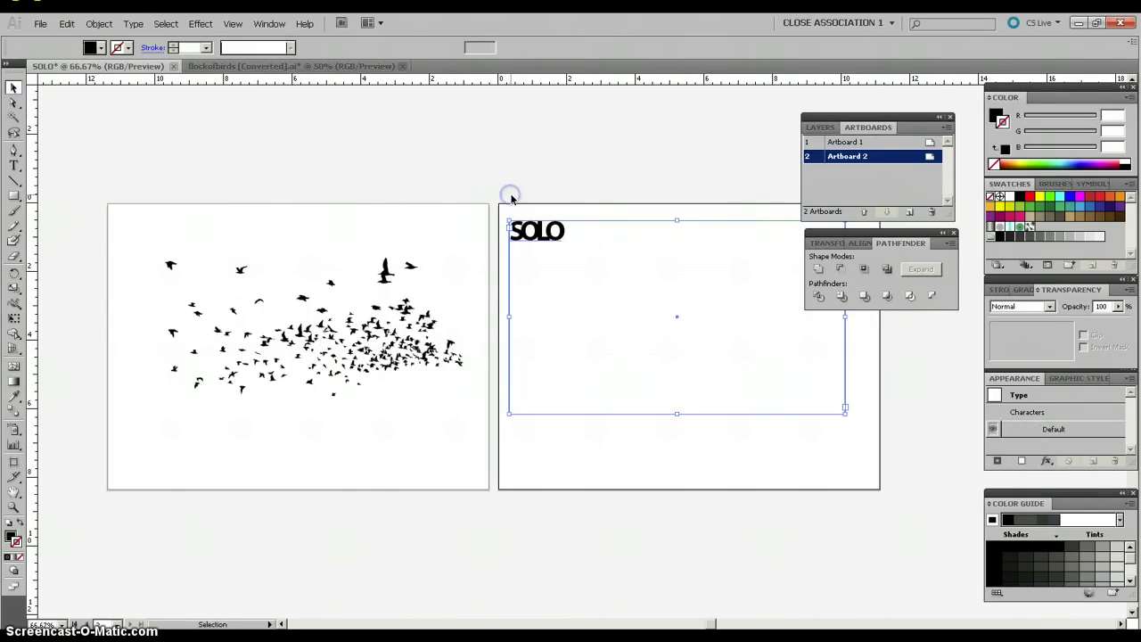
left_click(535, 230)
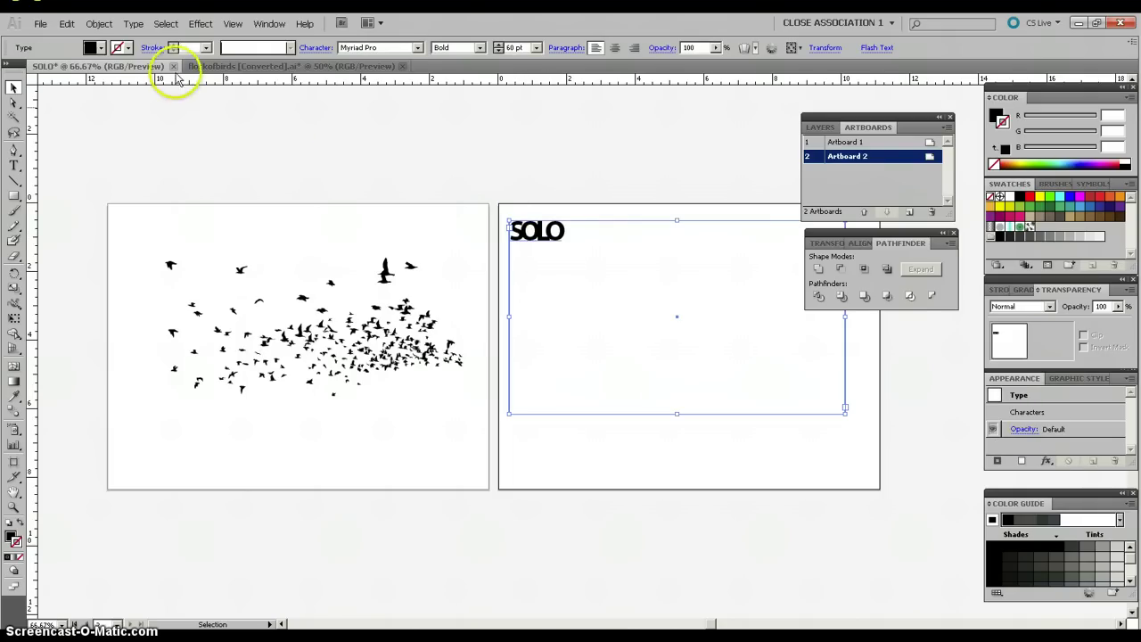
left_click(133, 24)
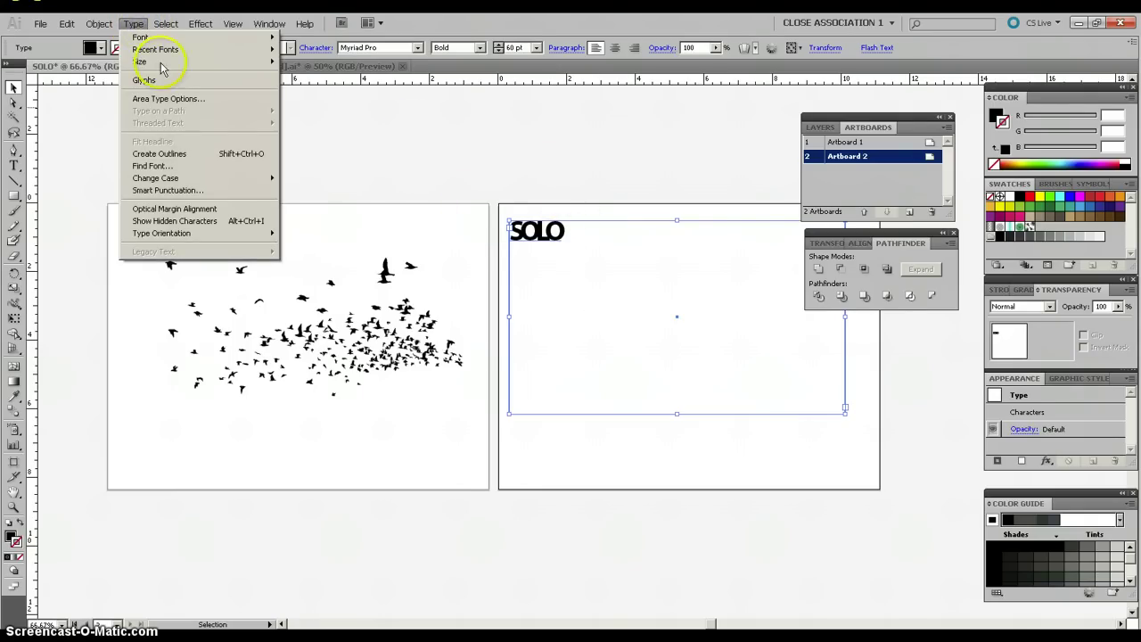
left_click(173, 156)
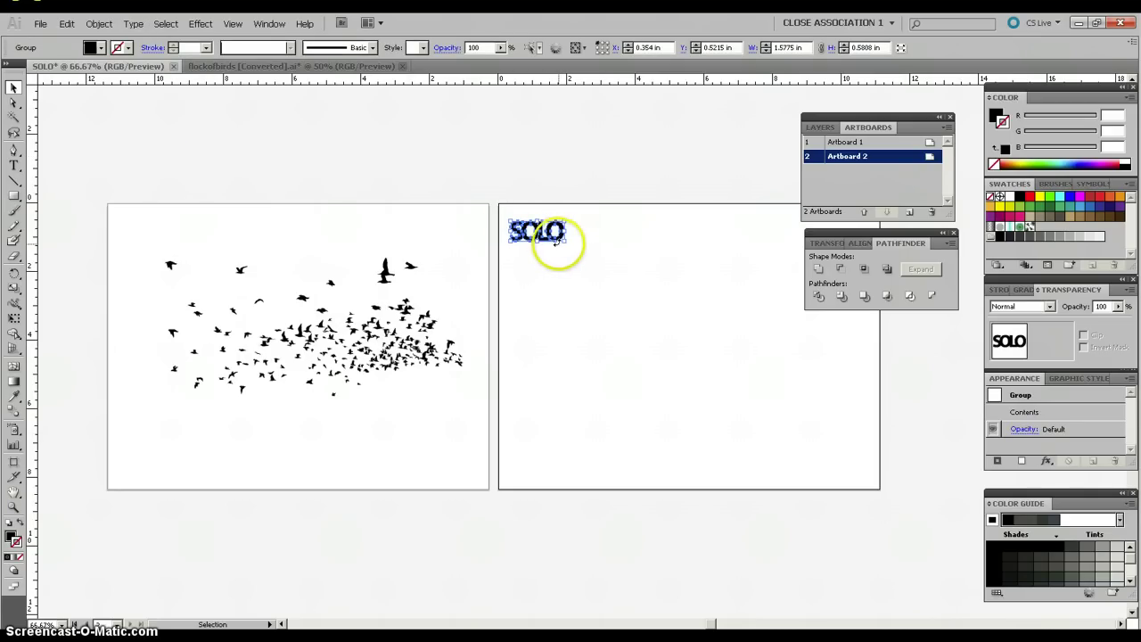
Scale the SOLO lettering up and move it to the centre of artboard 2
left_click_drag(563, 240, 812, 375)
left_click_drag(713, 629, 726, 624)
left_click(438, 280)
left_click_drag(441, 281, 472, 355)
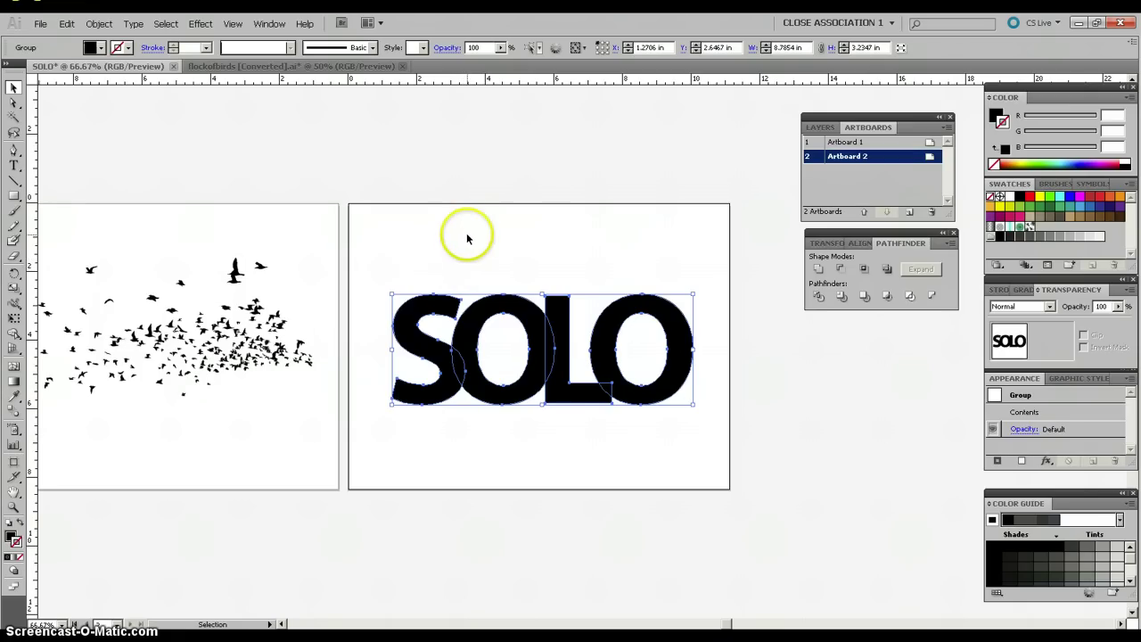
Group the SOLO letter outlines into one object
left_click(95, 25)
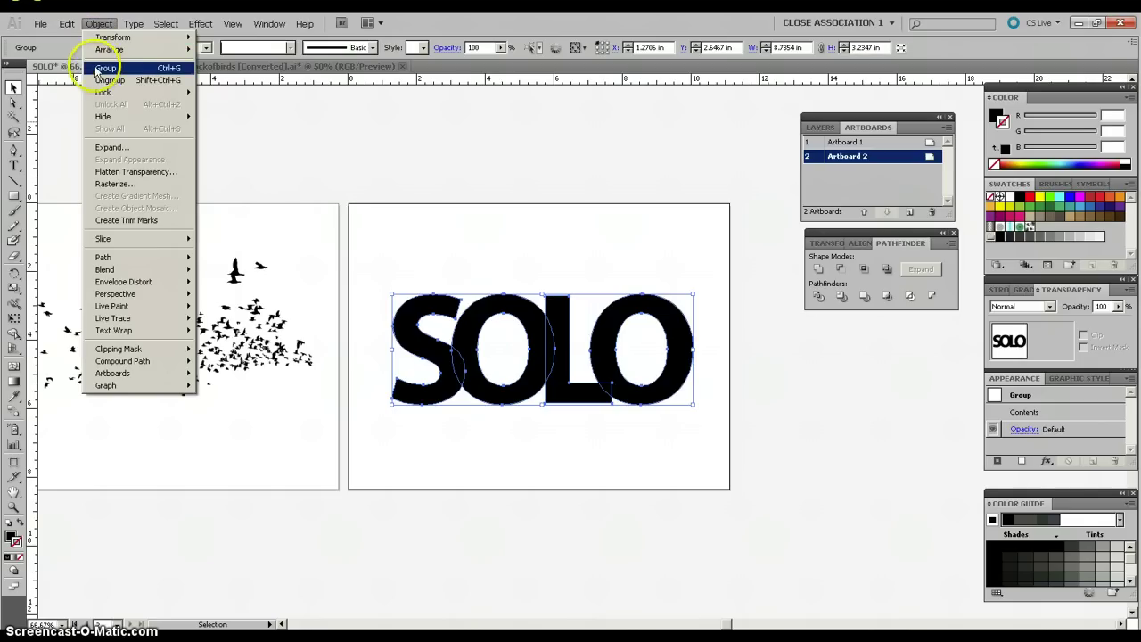
left_click(105, 68)
left_click(484, 272)
left_click(436, 309)
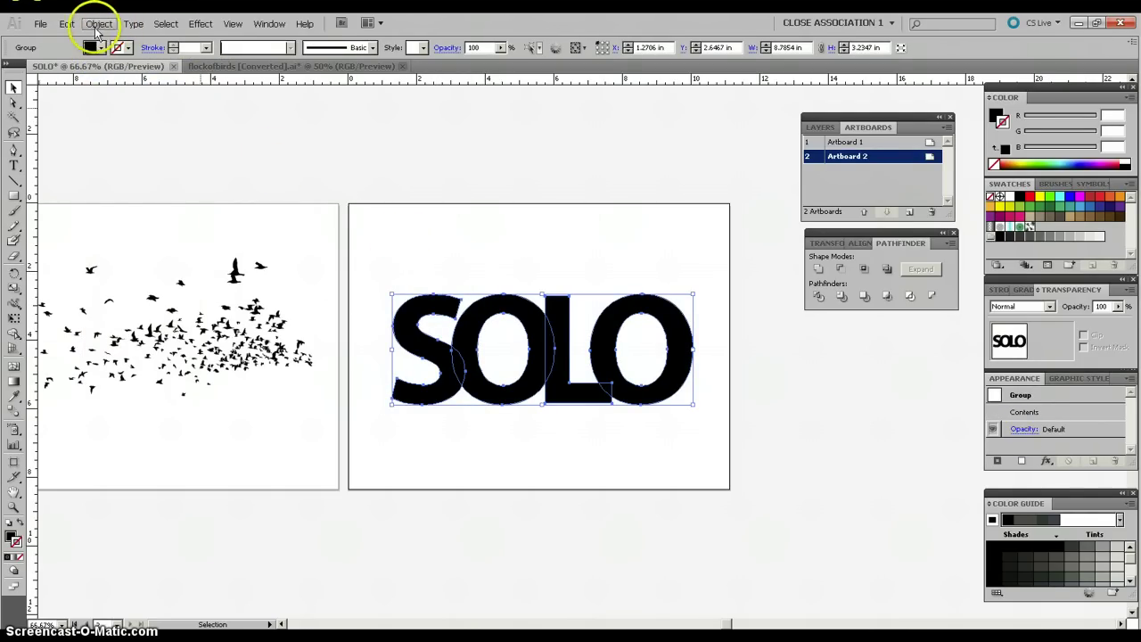
Drag the bird flock onto artboard 2 and enlarge it over the SOLO lettering
left_click(403, 264)
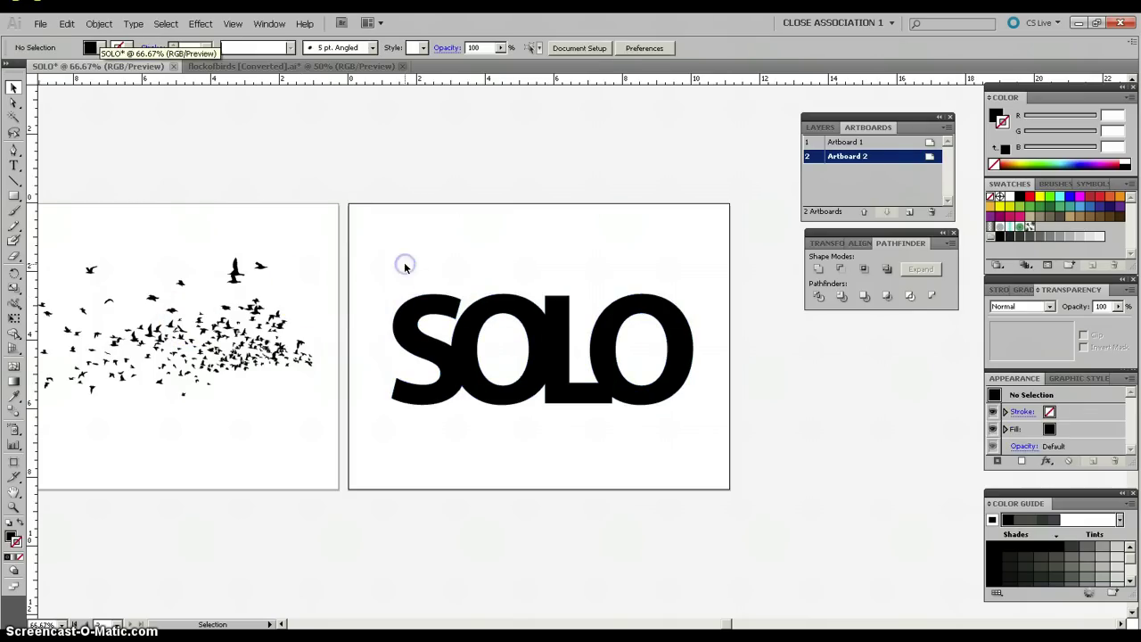
left_click_drag(250, 309, 606, 314)
left_click(668, 383)
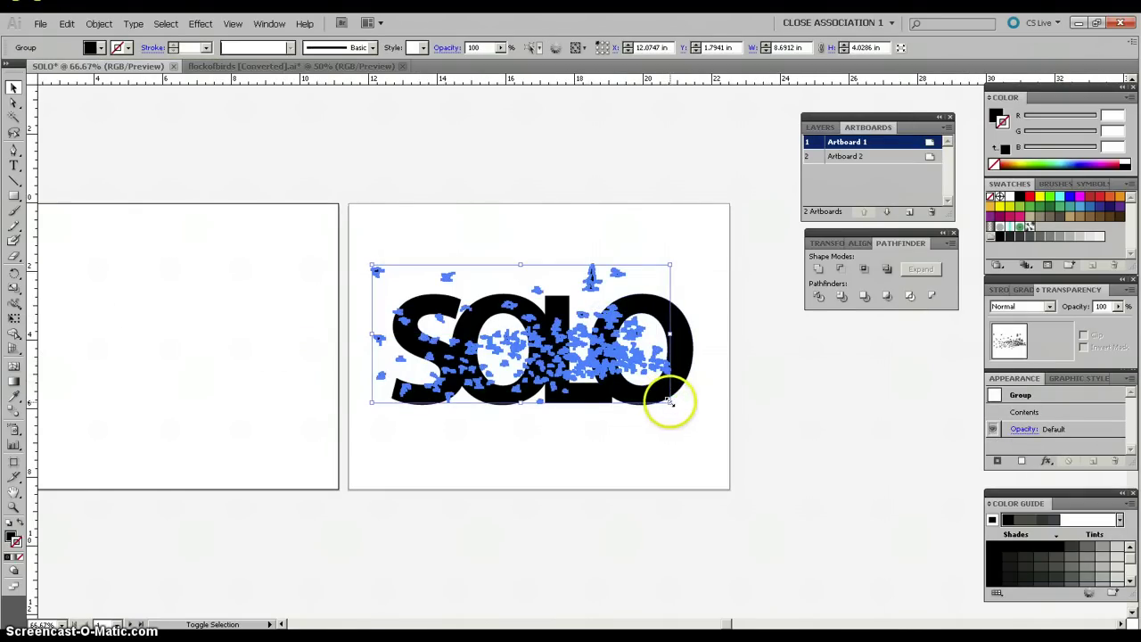
left_click_drag(669, 403, 700, 428)
left_click_drag(529, 352, 505, 334)
left_click_drag(678, 390, 720, 435)
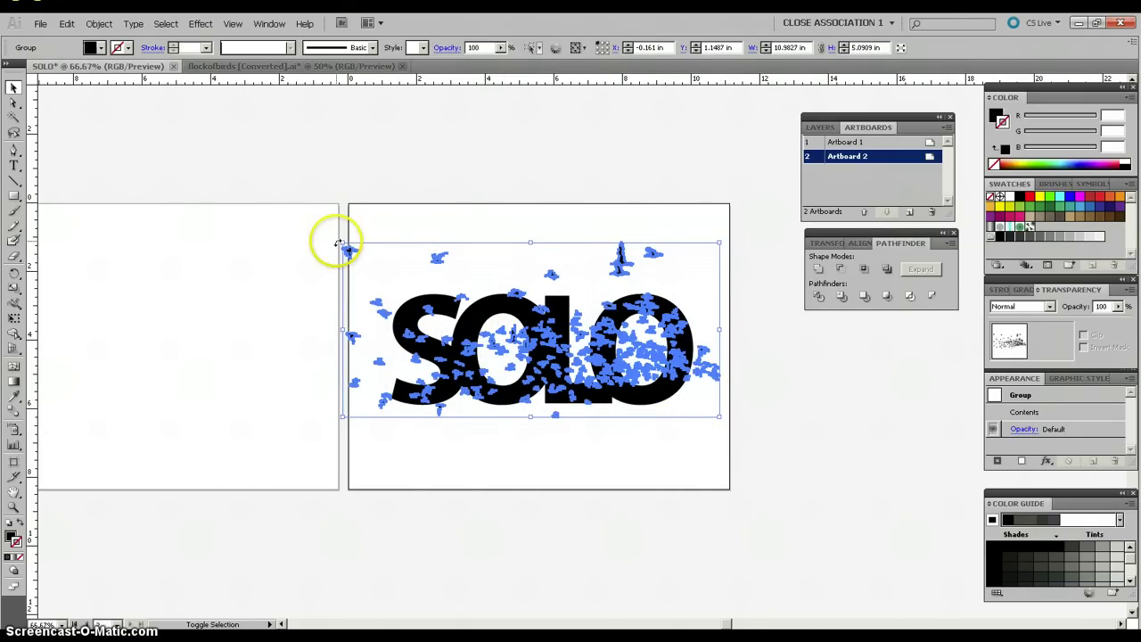
left_click_drag(339, 241, 350, 252)
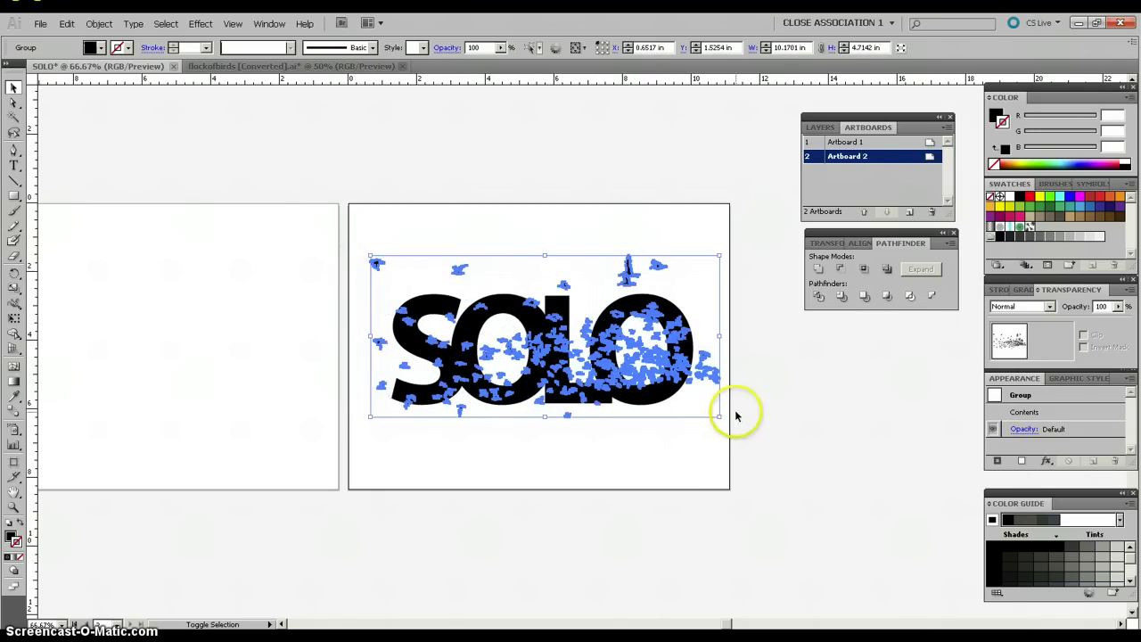
left_click_drag(719, 415, 744, 433)
left_click_drag(604, 365, 580, 349)
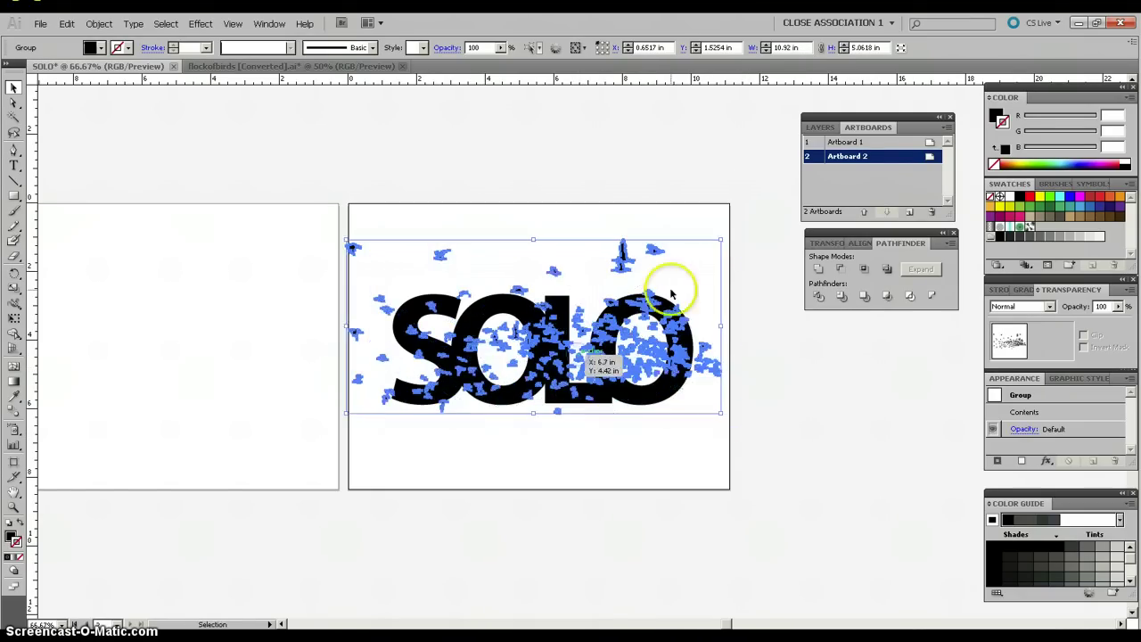
Rotate the flock to tilt it across SOLO and adjust a stray bird
left_click(724, 237)
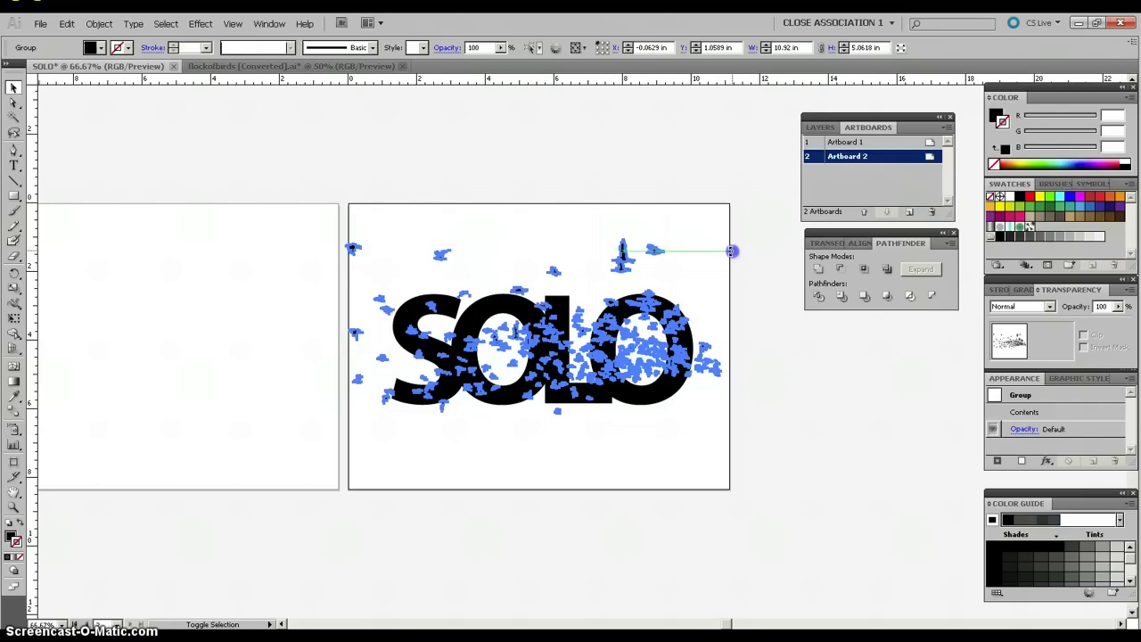
left_click_drag(719, 235, 733, 271)
left_click_drag(638, 385, 656, 408)
left_click(790, 344)
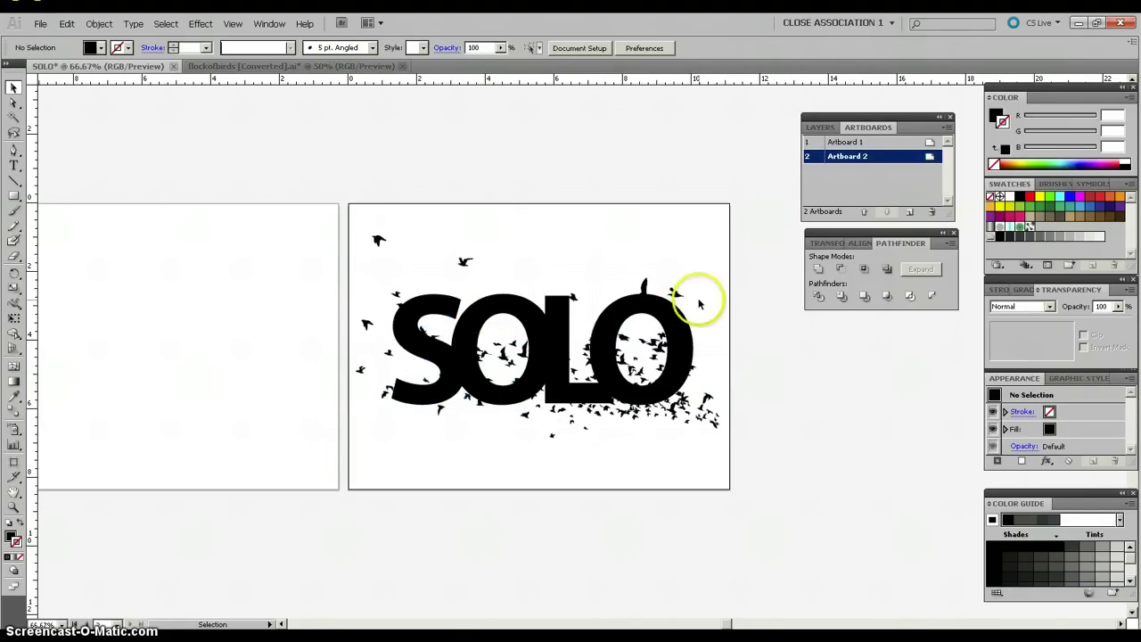
left_click(684, 412)
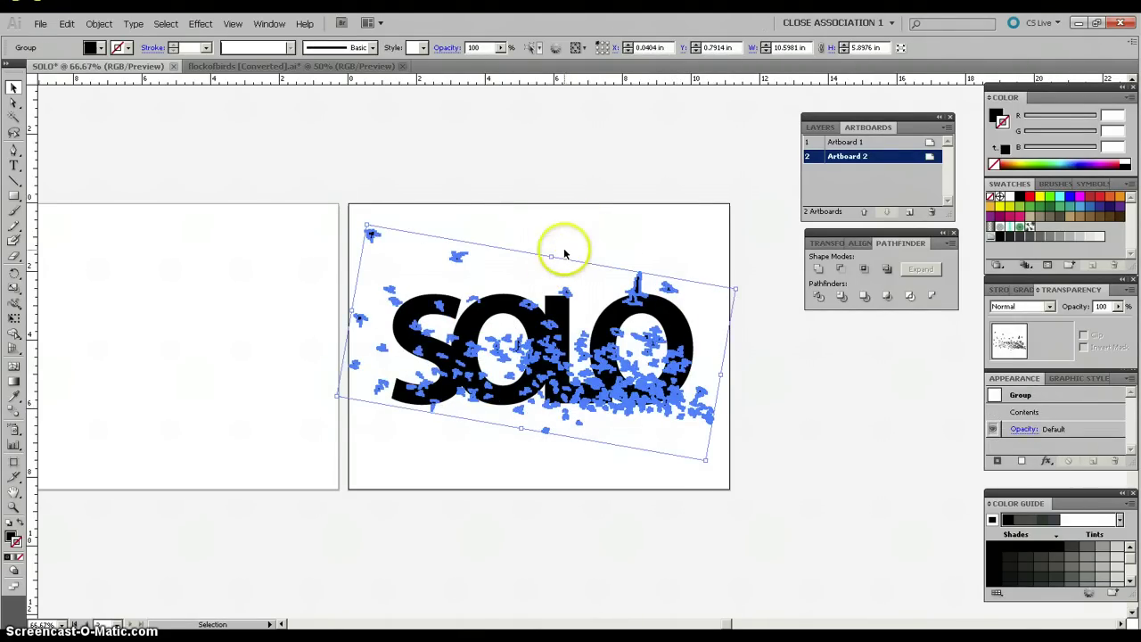
left_click(565, 242)
left_click_drag(373, 300, 372, 236)
left_click(373, 235)
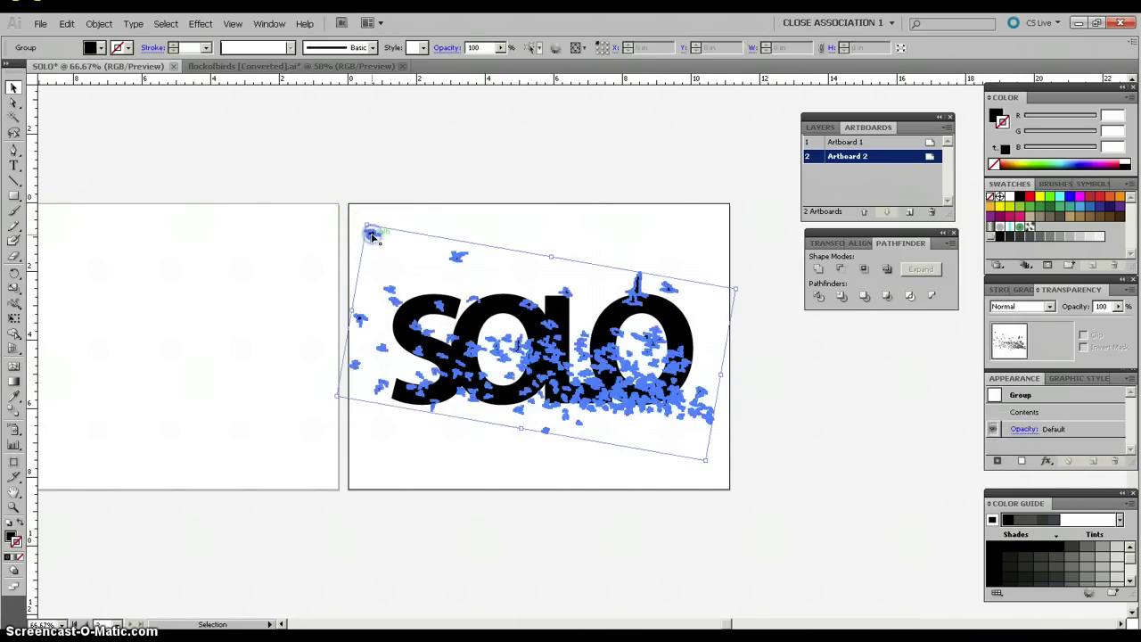
Bring the bird flock in front of the SOLO lettering
left_click(103, 25)
mouse_move(128, 52)
left_click(230, 55)
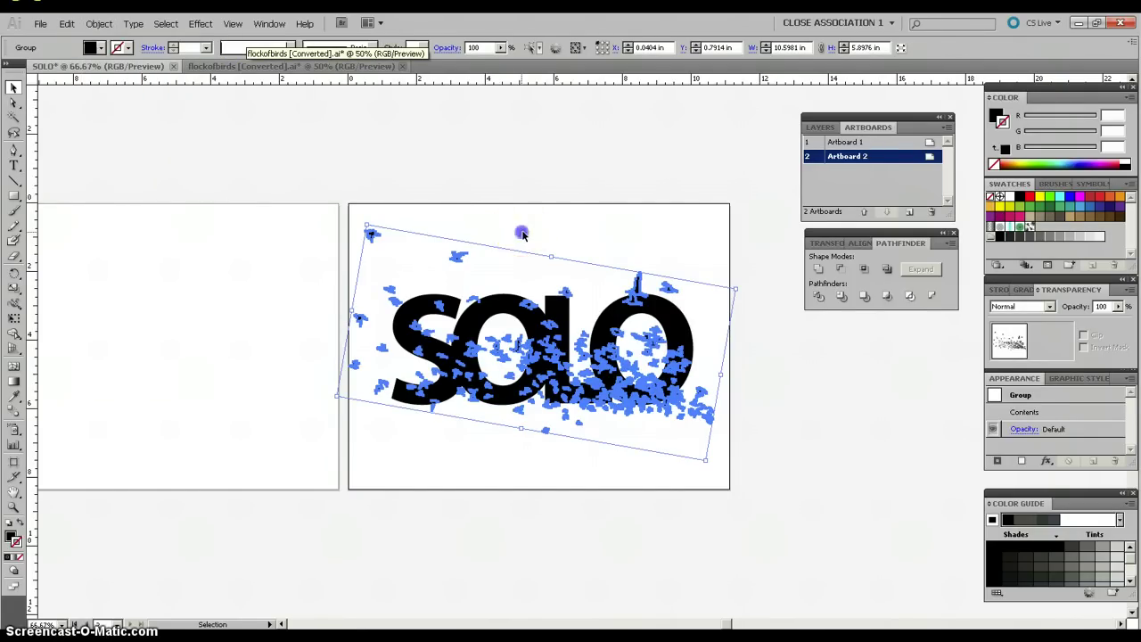
left_click(528, 242)
left_click(504, 313)
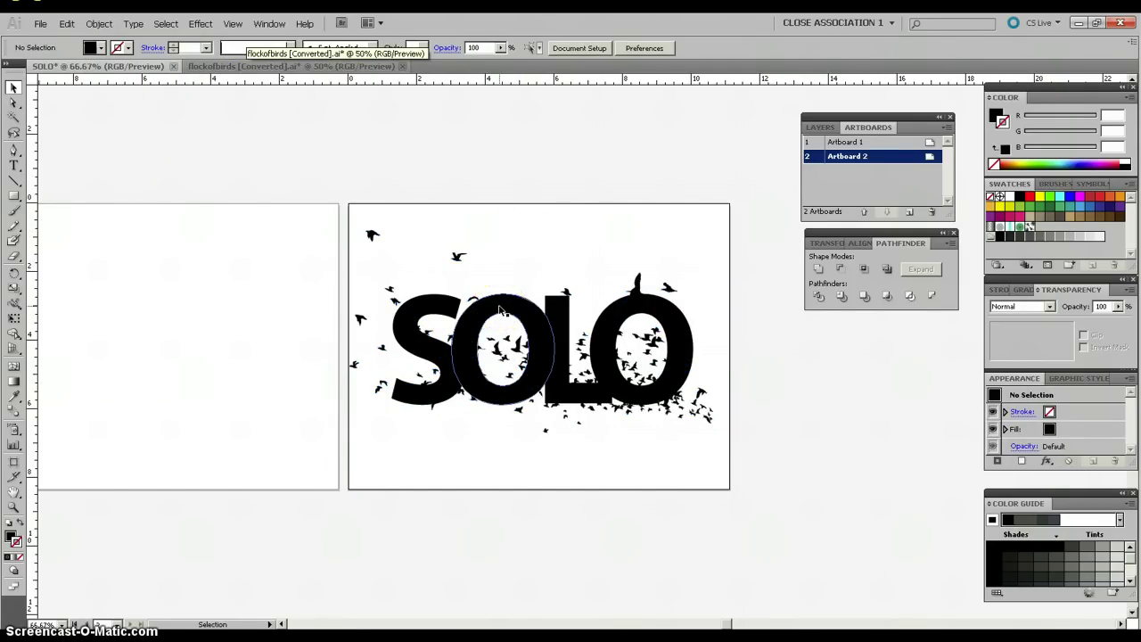
Select SOLO and the birds and combine them into one compound path
left_click(501, 310)
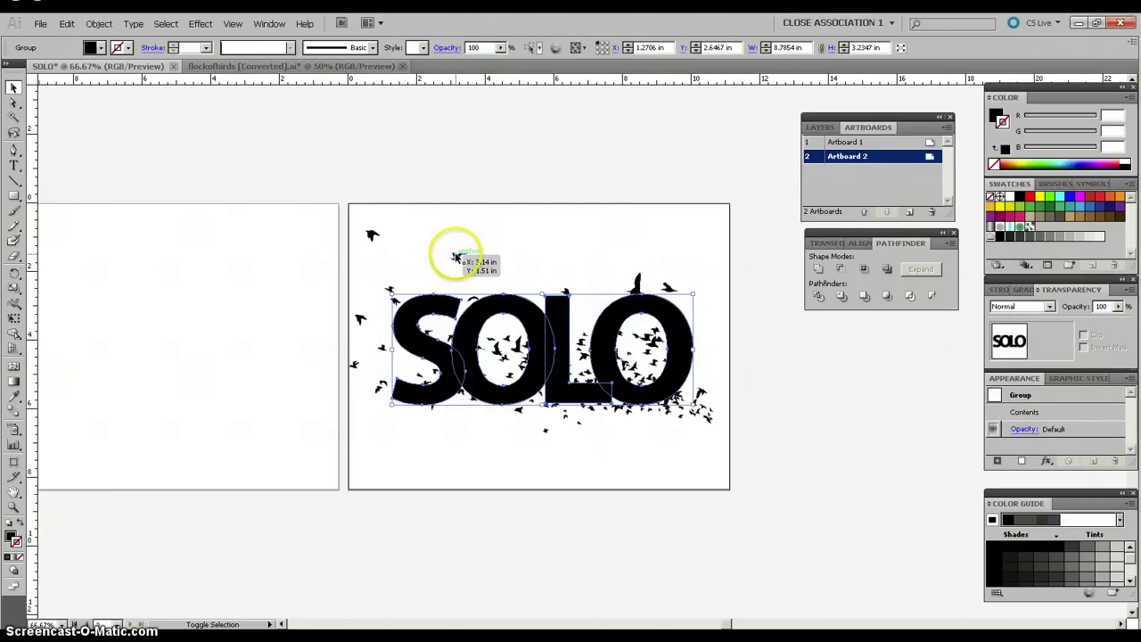
left_click(455, 257, "shift")
left_click(77, 24)
left_click(93, 24)
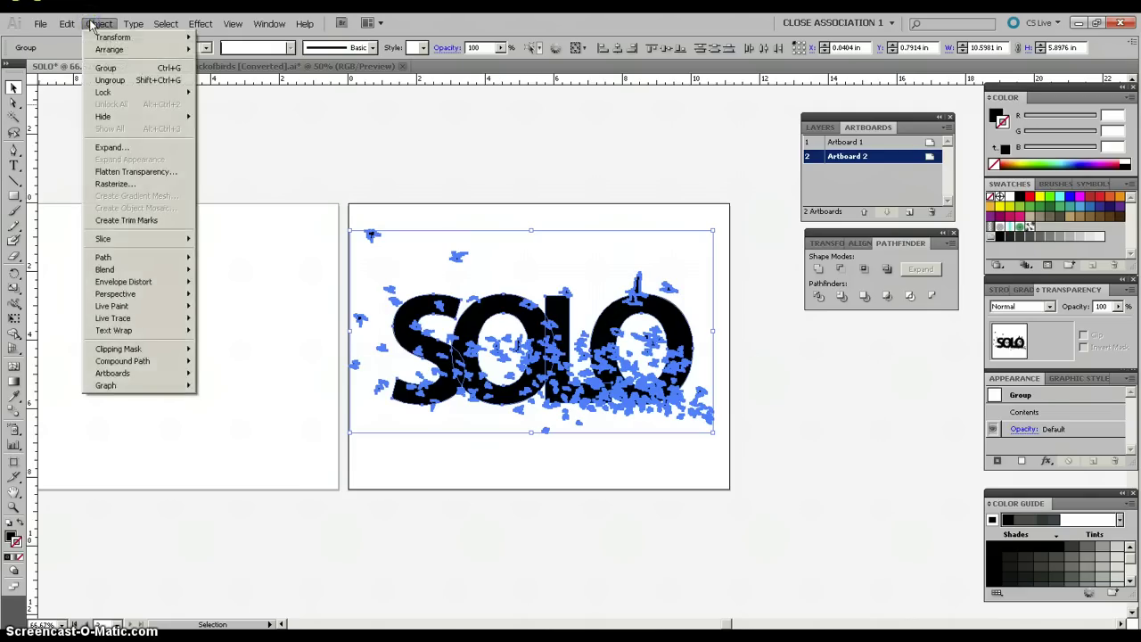
left_click(147, 364)
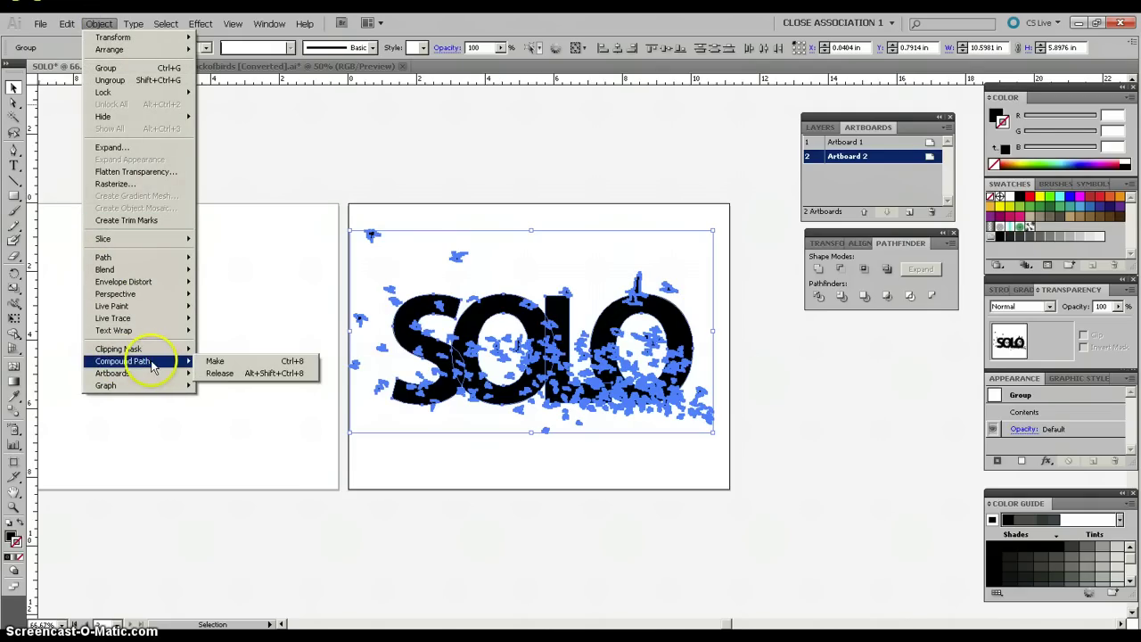
left_click(218, 362)
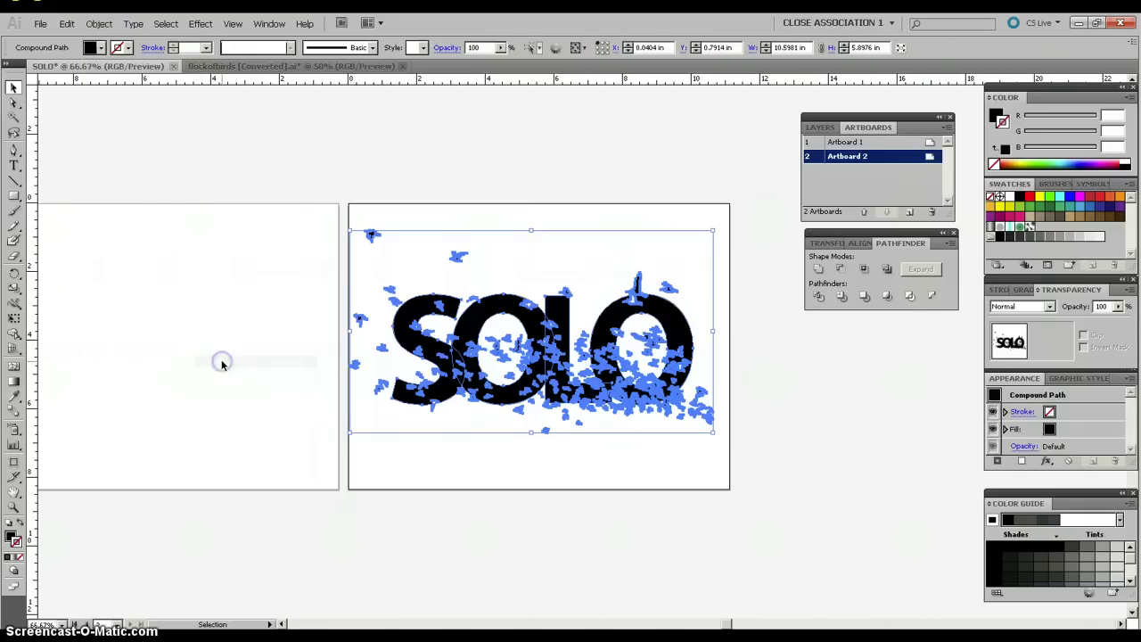
left_click(486, 221)
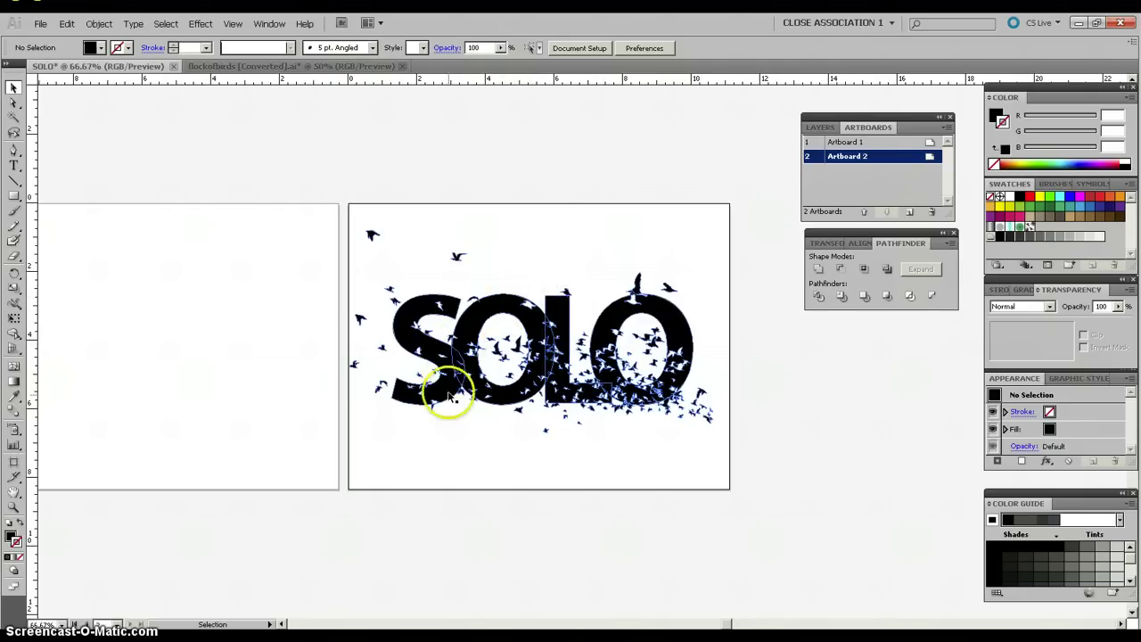
Deselect everything and shift the view to show both artboards
left_click(424, 433)
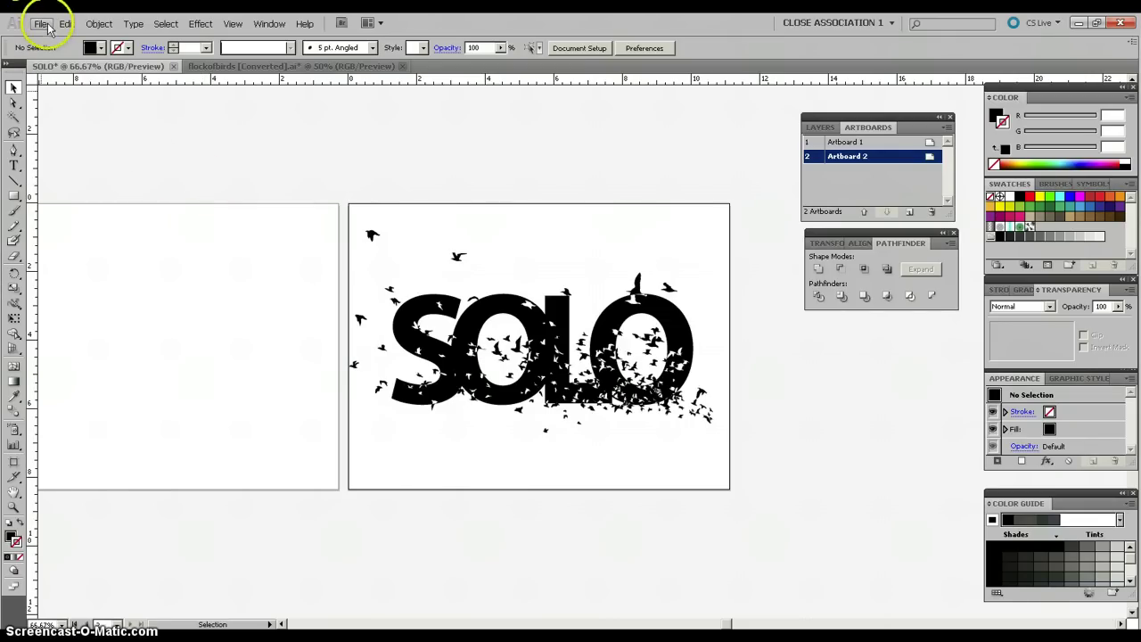
left_click_drag(731, 624, 718, 622)
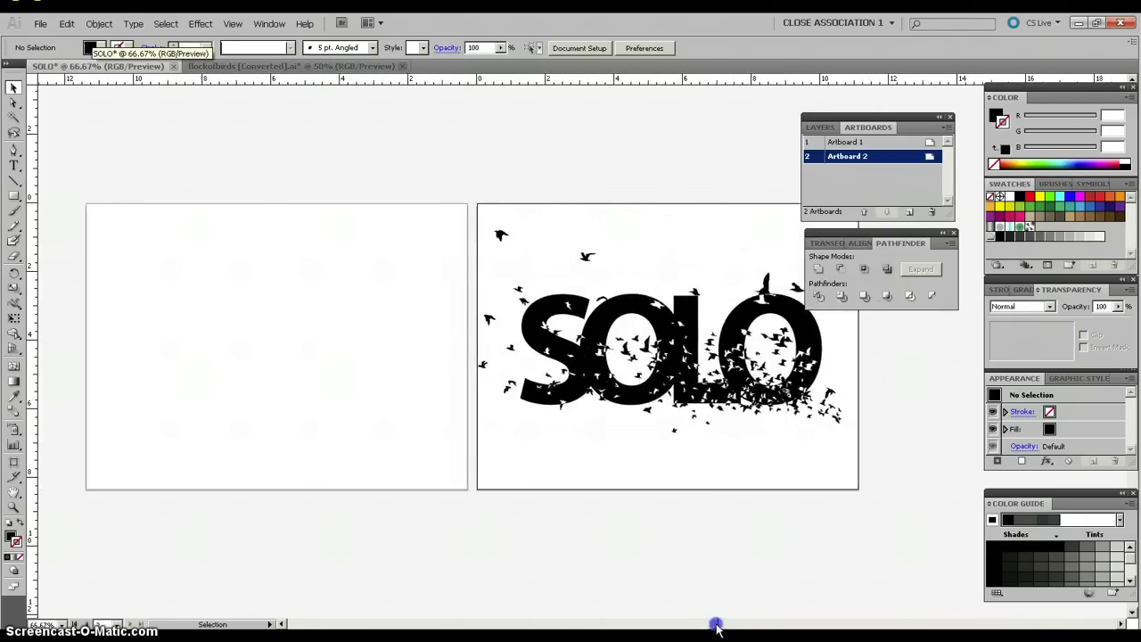
Place abre_tus_ojos_1024x7682 from the images folder as a linked image and drag it left
left_click(40, 25)
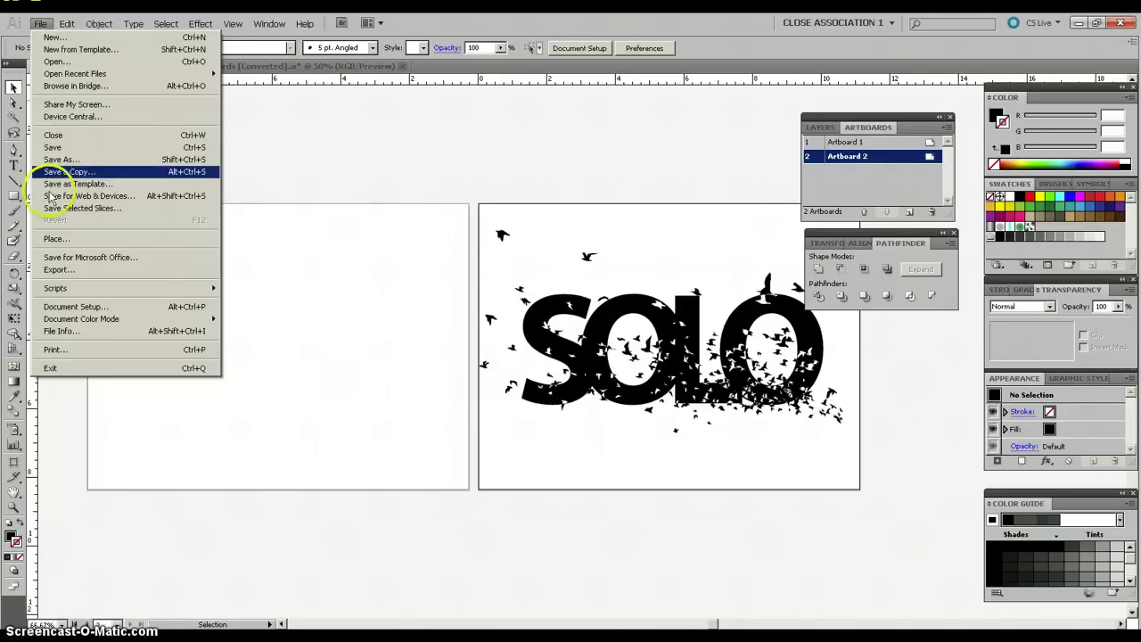
left_click(55, 241)
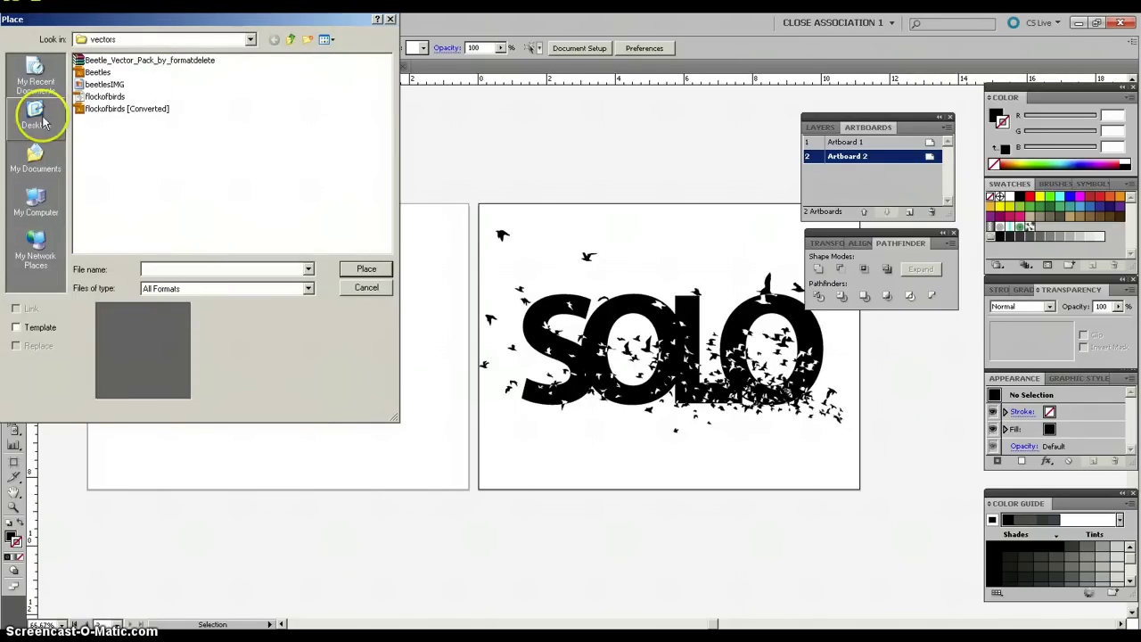
left_click(289, 42)
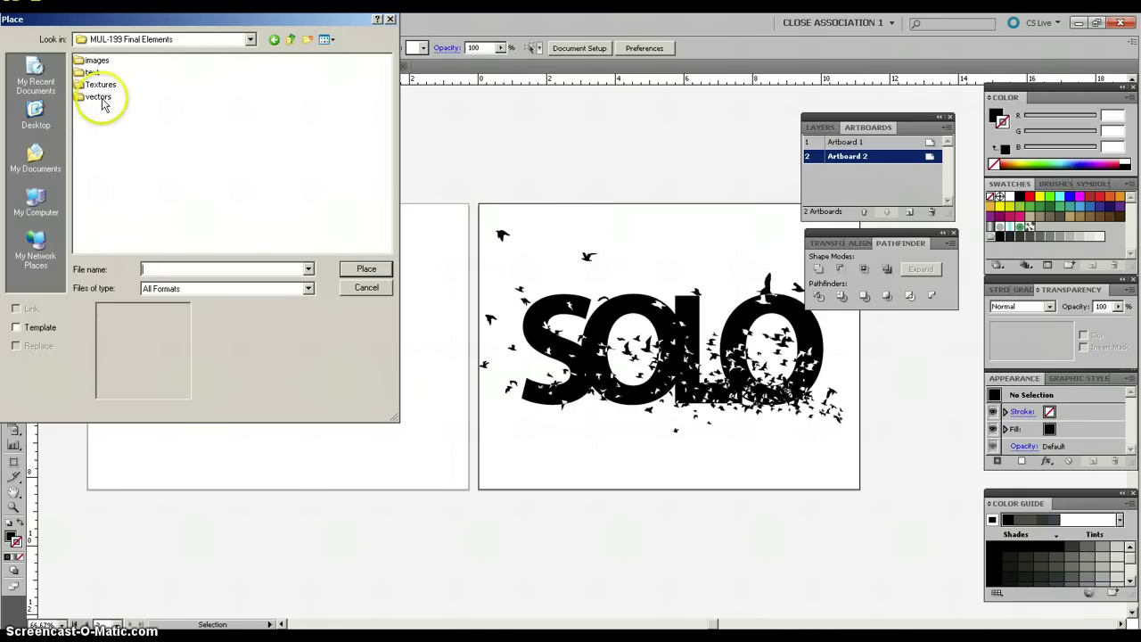
double_click(96, 61)
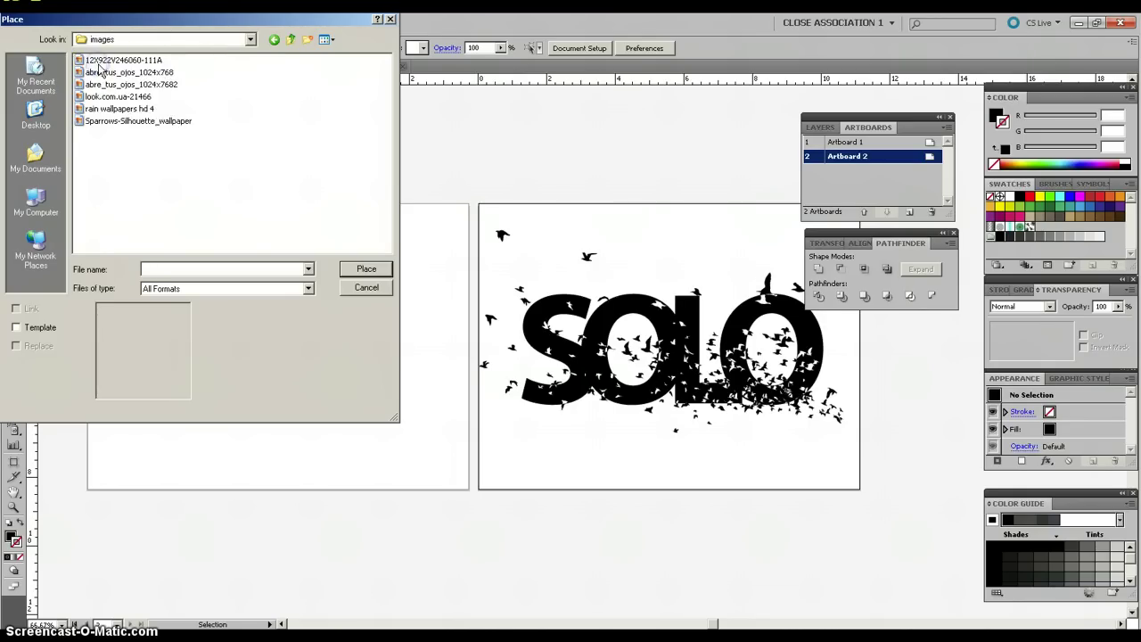
left_click(325, 42)
left_click(344, 52)
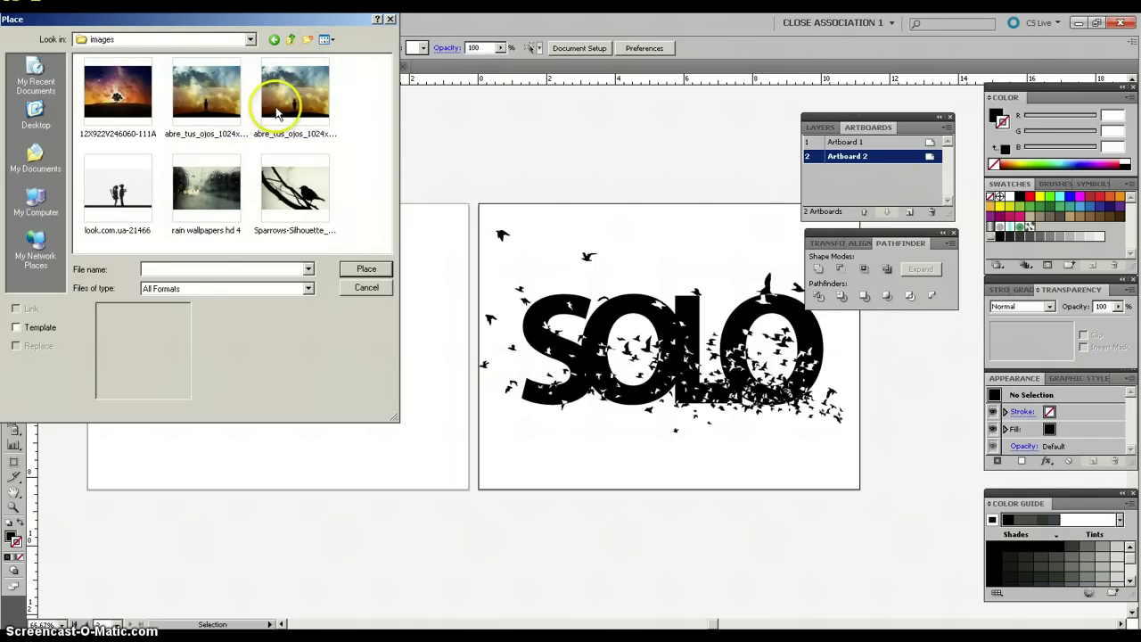
left_click(277, 112)
double_click(276, 113)
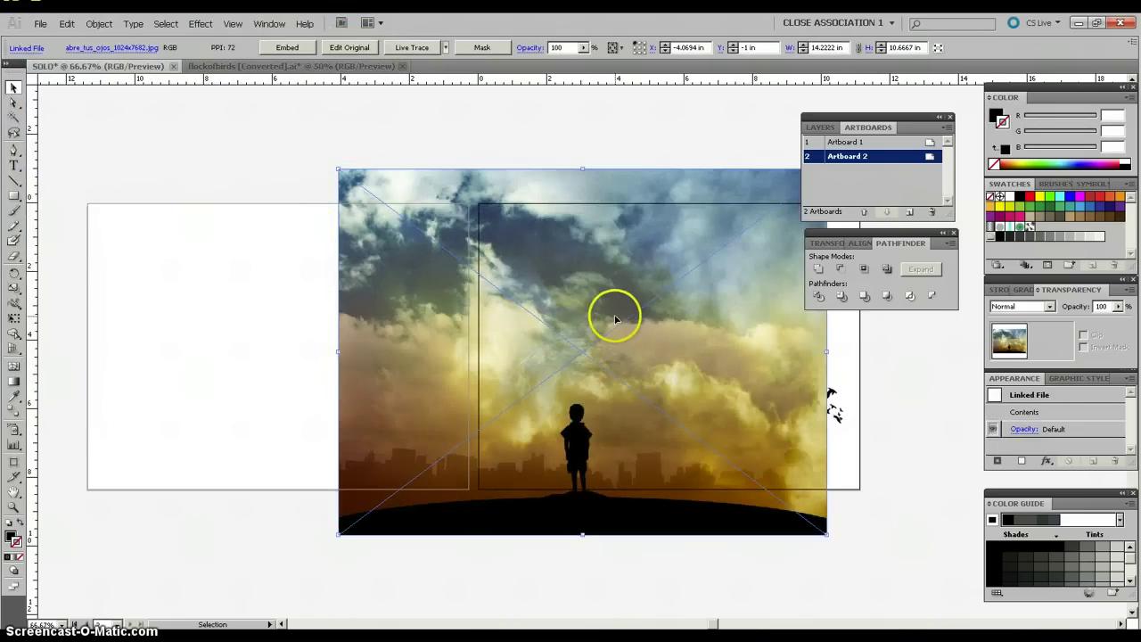
left_click_drag(615, 319, 393, 298)
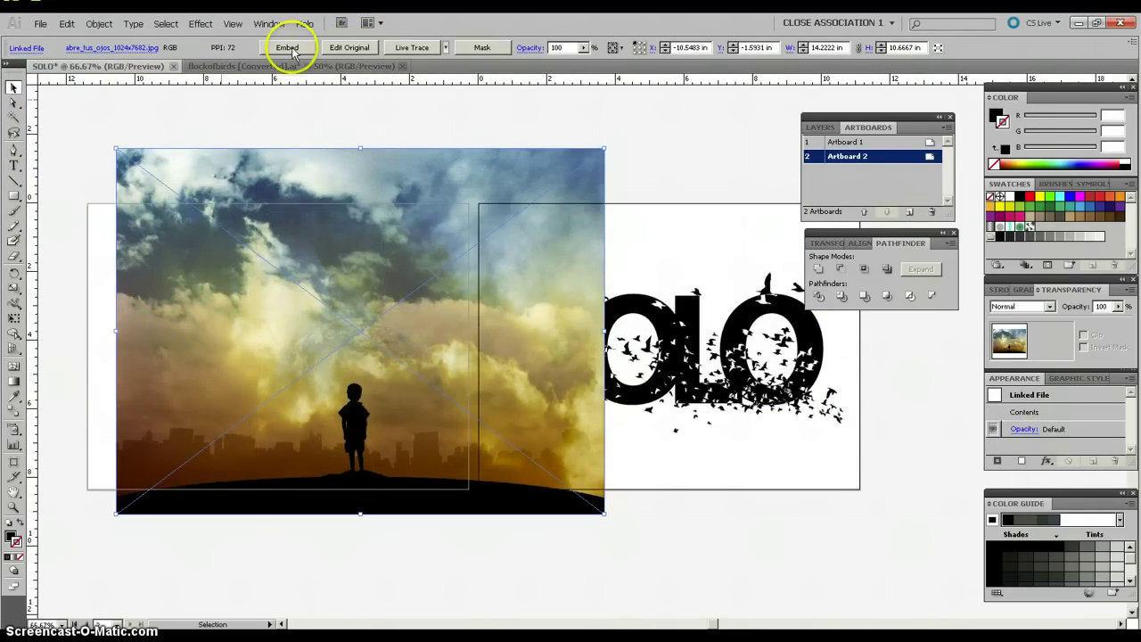
Embed the sky photo and scale it to about 10.32 x 7.74 in on Artboard 1
left_click(290, 48)
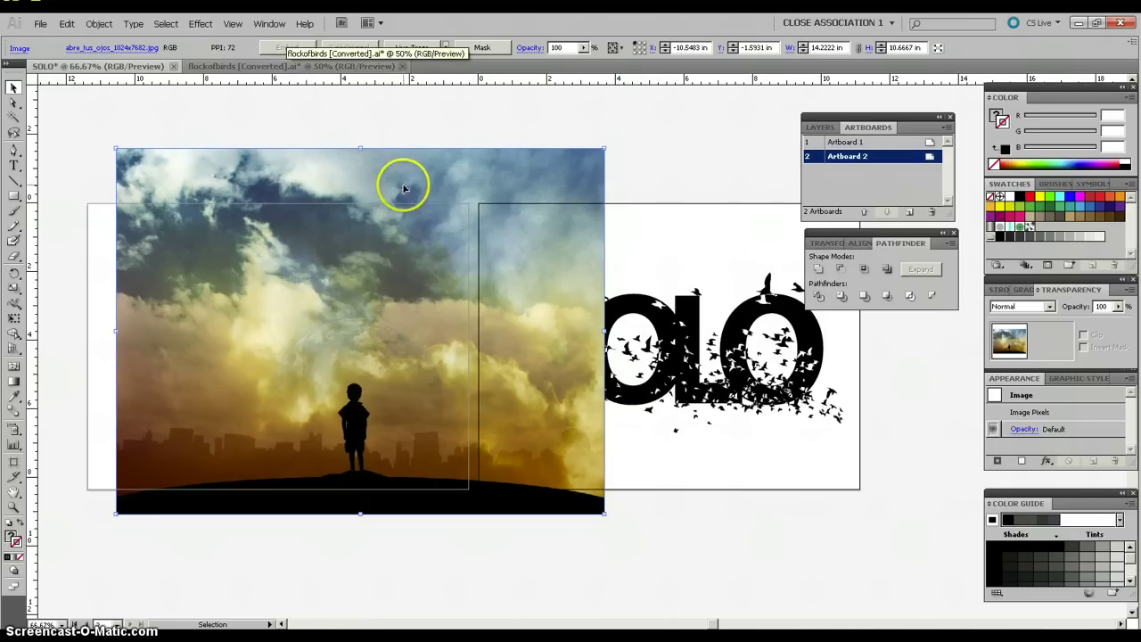
left_click_drag(361, 147, 357, 254)
left_click_drag(417, 306, 342, 272)
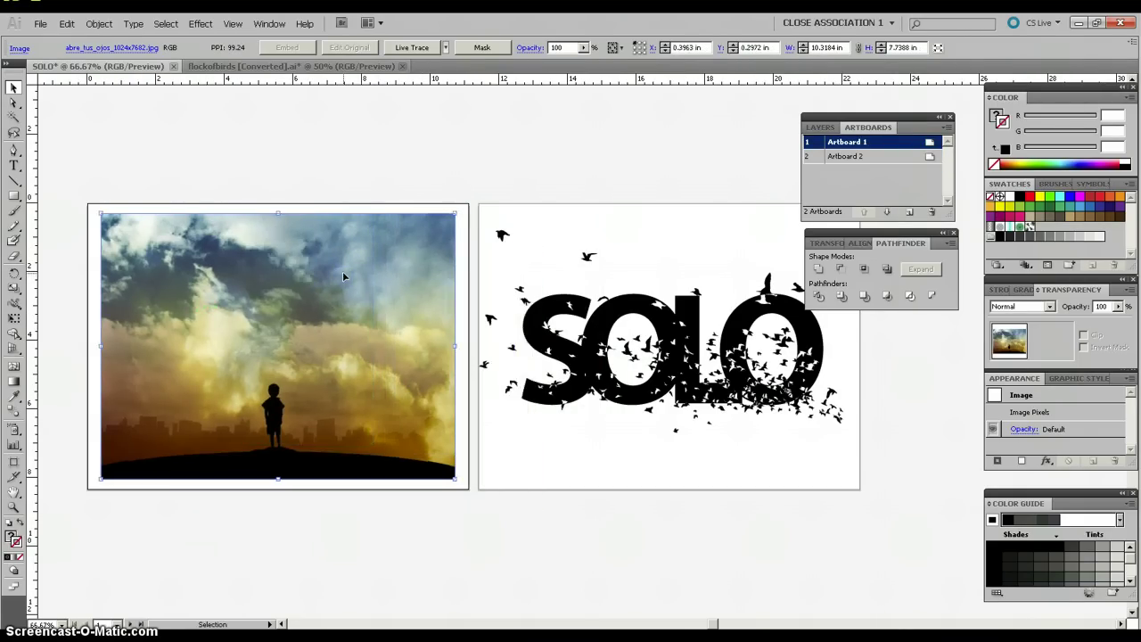
Move the SOLO bird artwork onto the sky photo and scale it down
left_click(326, 169)
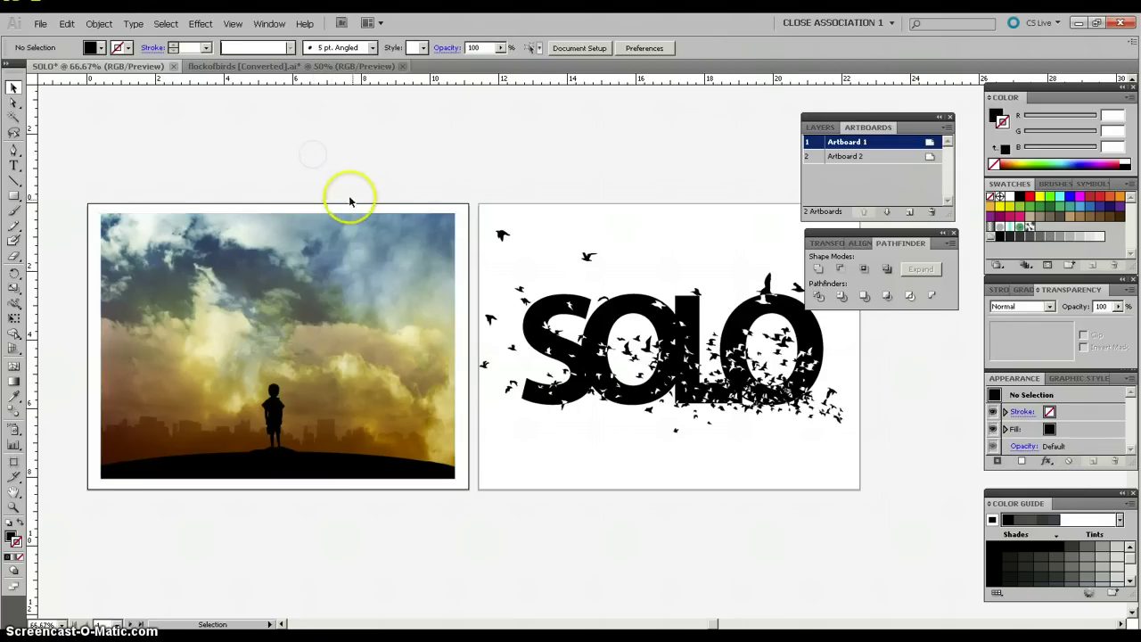
left_click(567, 308)
left_click_drag(609, 316, 218, 306)
left_click_drag(270, 229, 262, 318)
left_click_drag(280, 358, 283, 286)
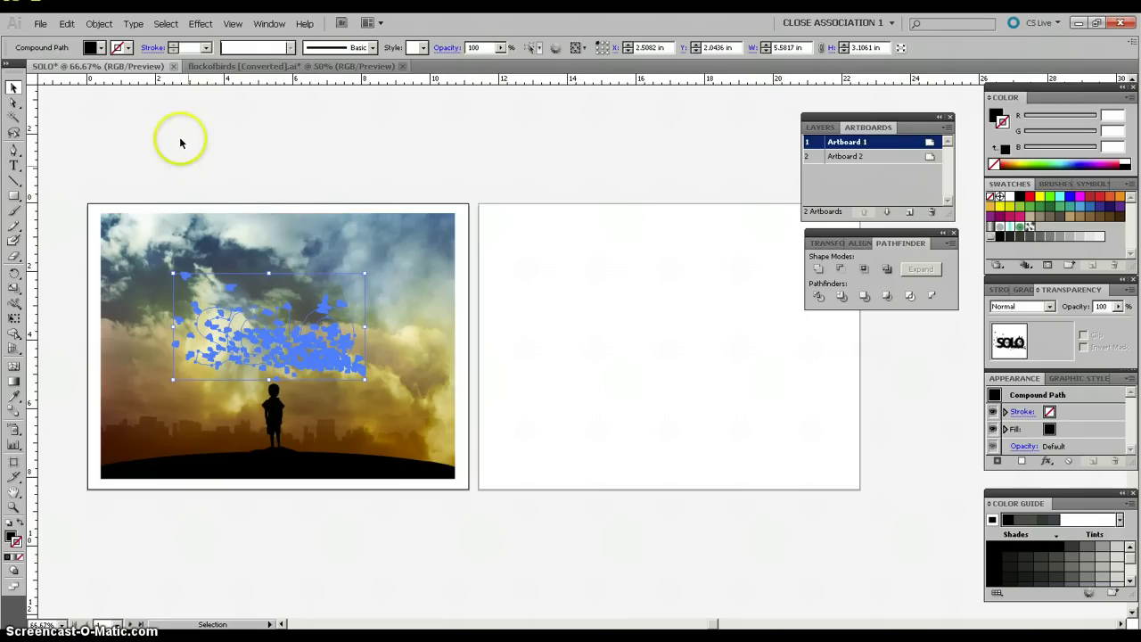
Bring the SOLO bird artwork in front of the photo
left_click(99, 23)
mouse_move(141, 52)
left_click(212, 54)
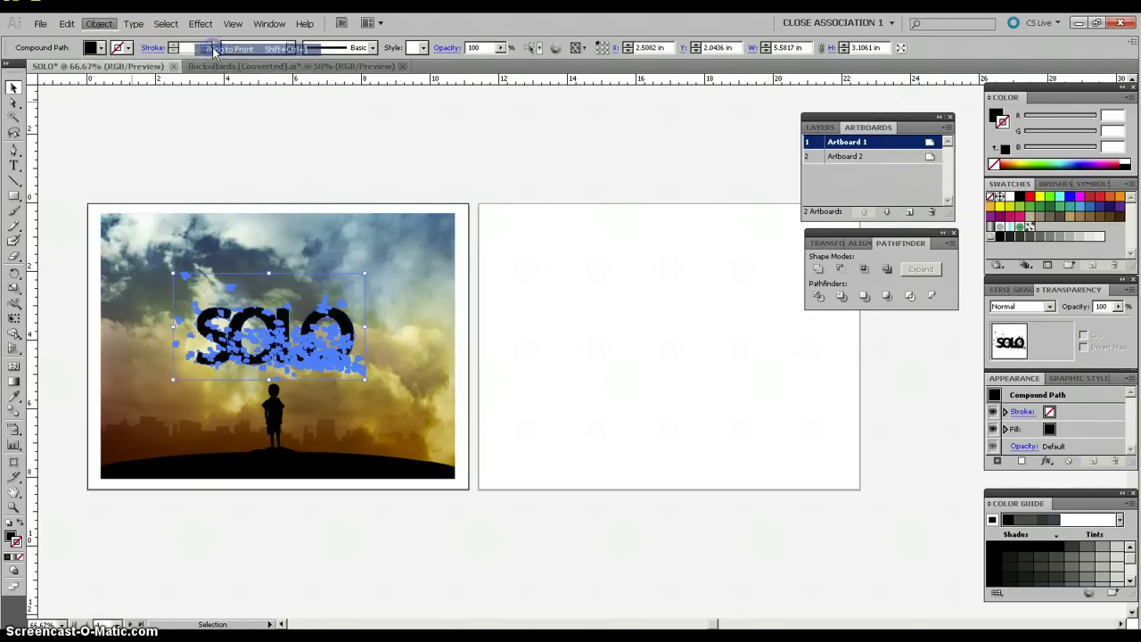
left_click(324, 182)
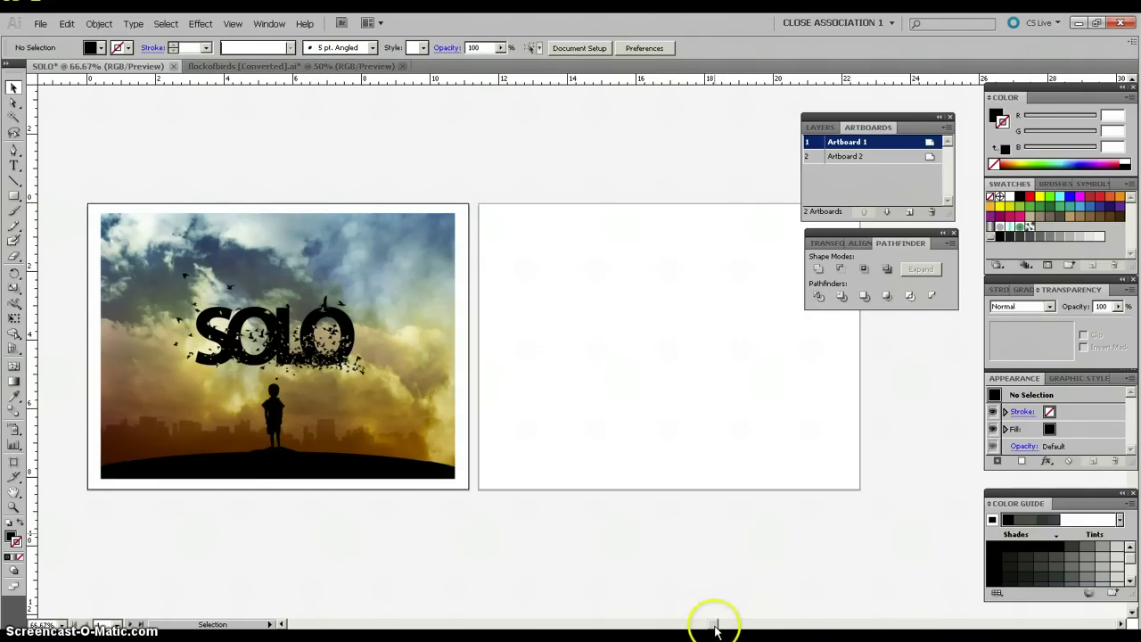
mouse_move(713, 628)
left_mouse_down()
mouse_move(693, 627)
mouse_move(704, 626)
left_mouse_up()
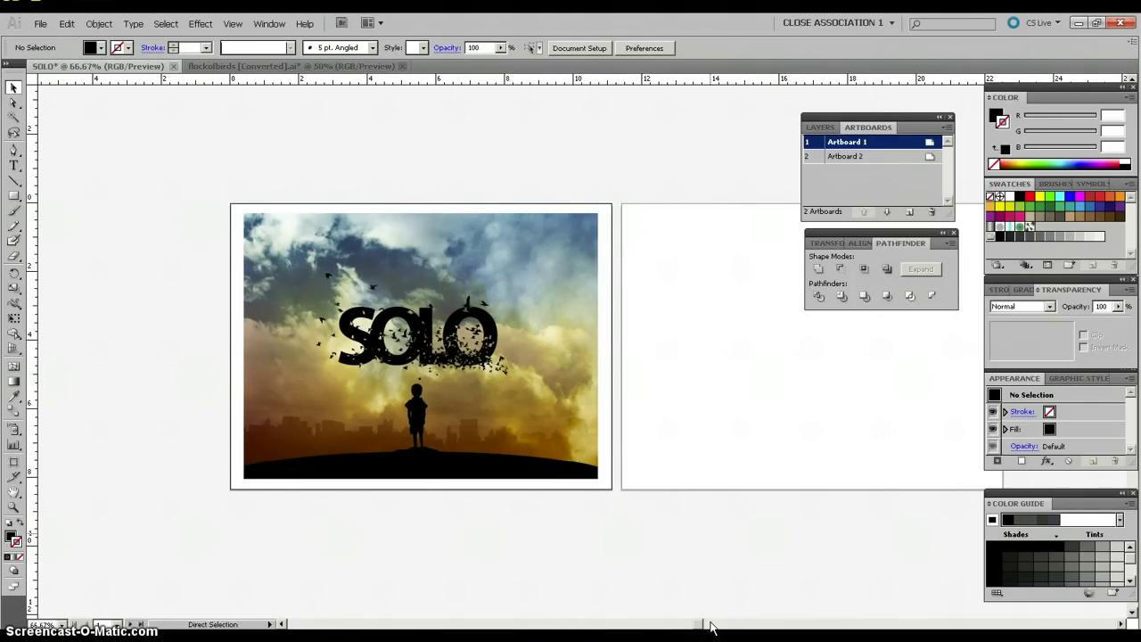
key("ctrl+plus")
key("ctrl+plus")
key("ctrl+plus")
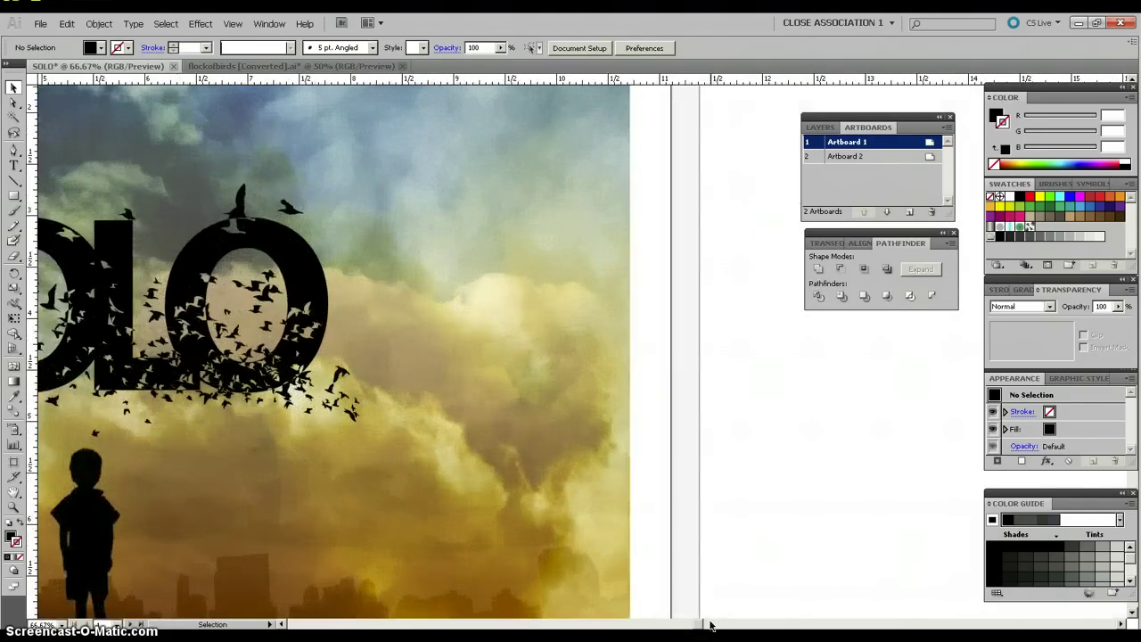
key("ctrl+plus")
key("ctrl+plus")
key("ctrl+plus")
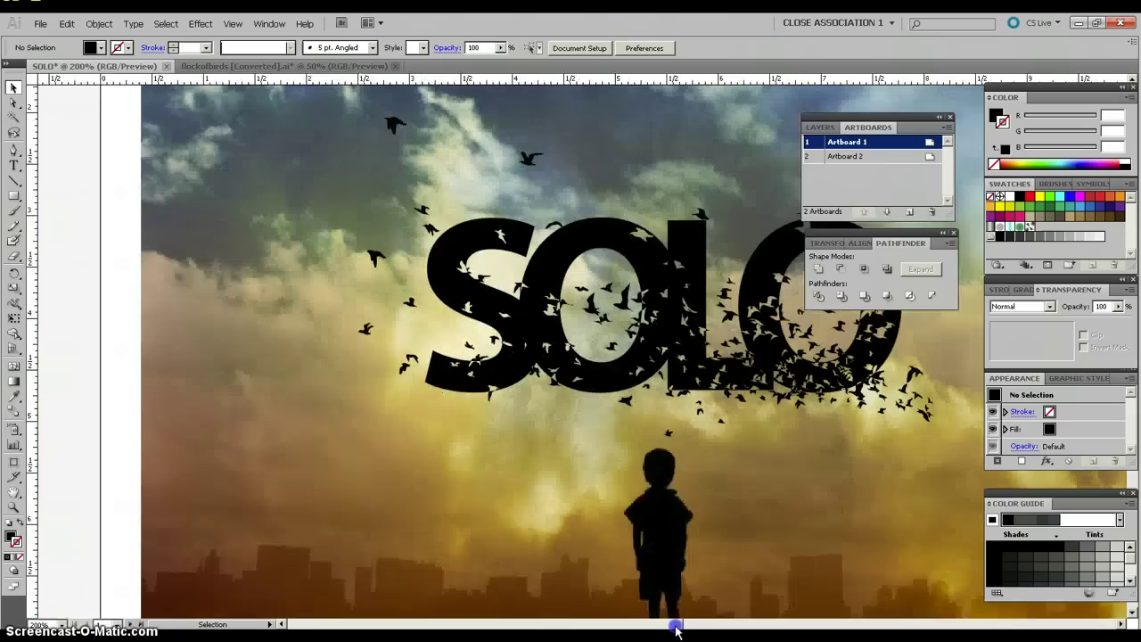
left_click_drag(676, 630, 684, 629)
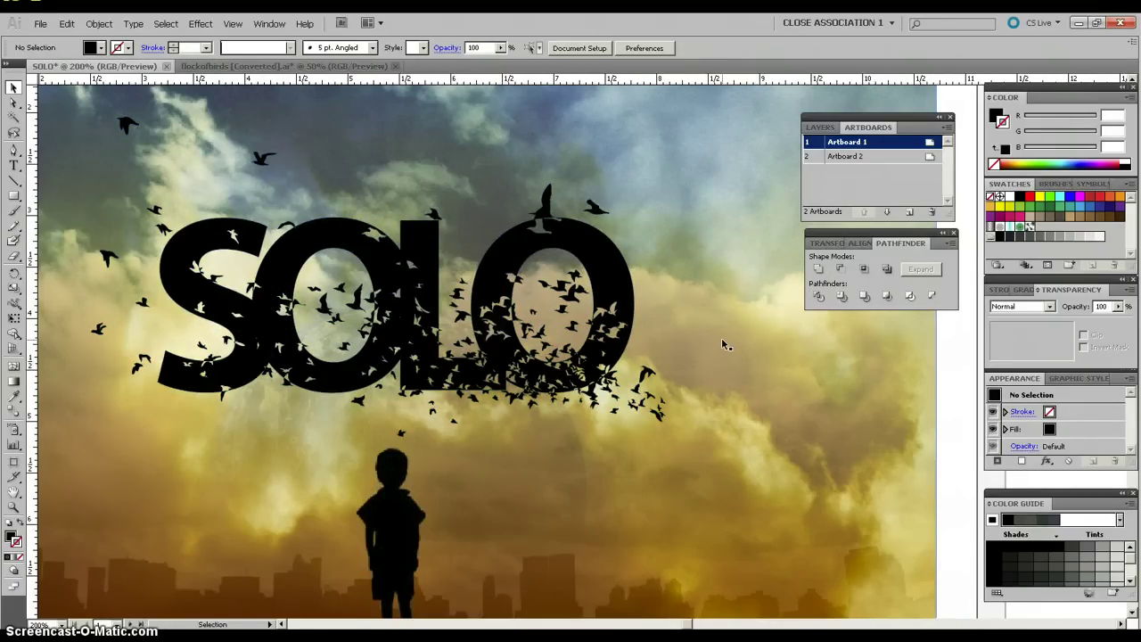
key("ctrl+minus")
key("ctrl+minus")
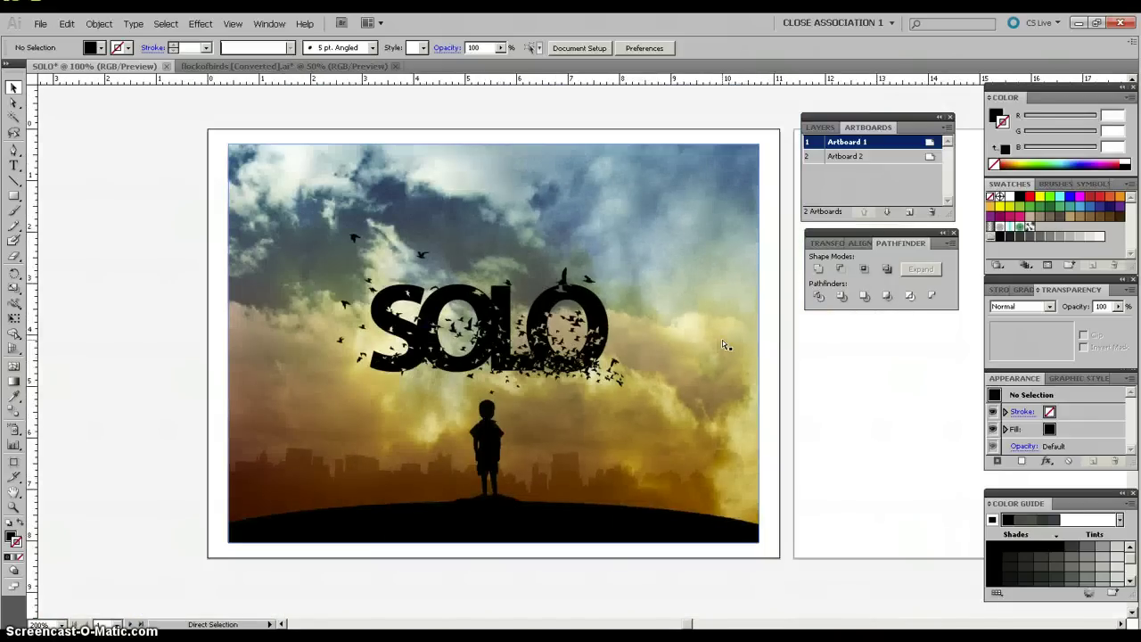
key("v")
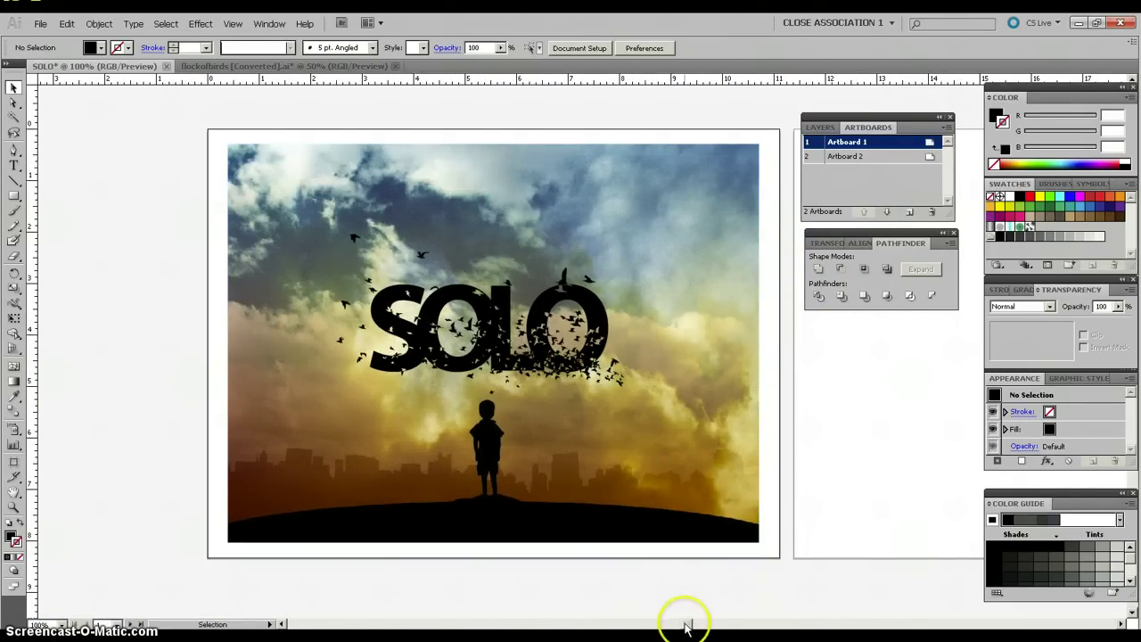
left_click_drag(687, 627, 696, 624)
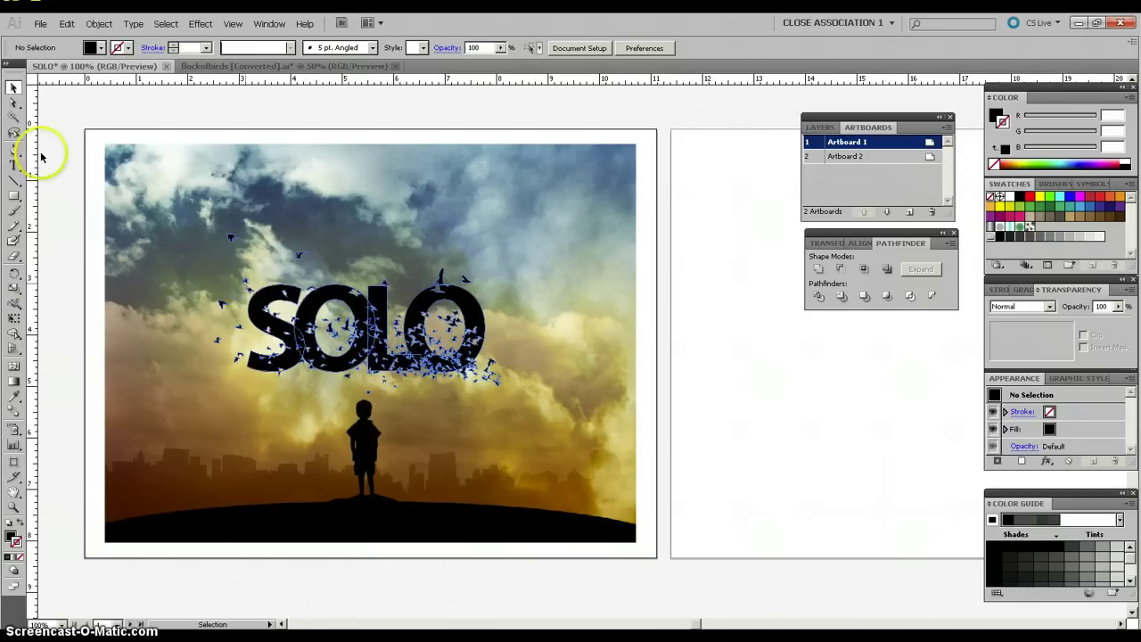
left_click(301, 392)
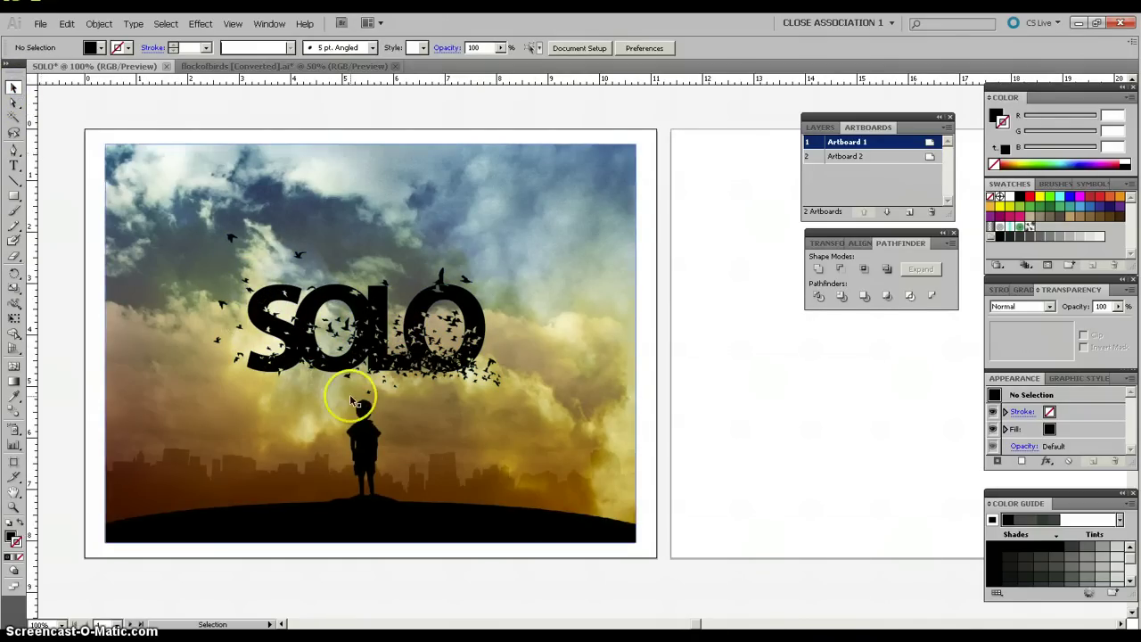
Set the SOLO bird compound path's Transparency blend mode to Overlay at 100% opacity
left_click(385, 355)
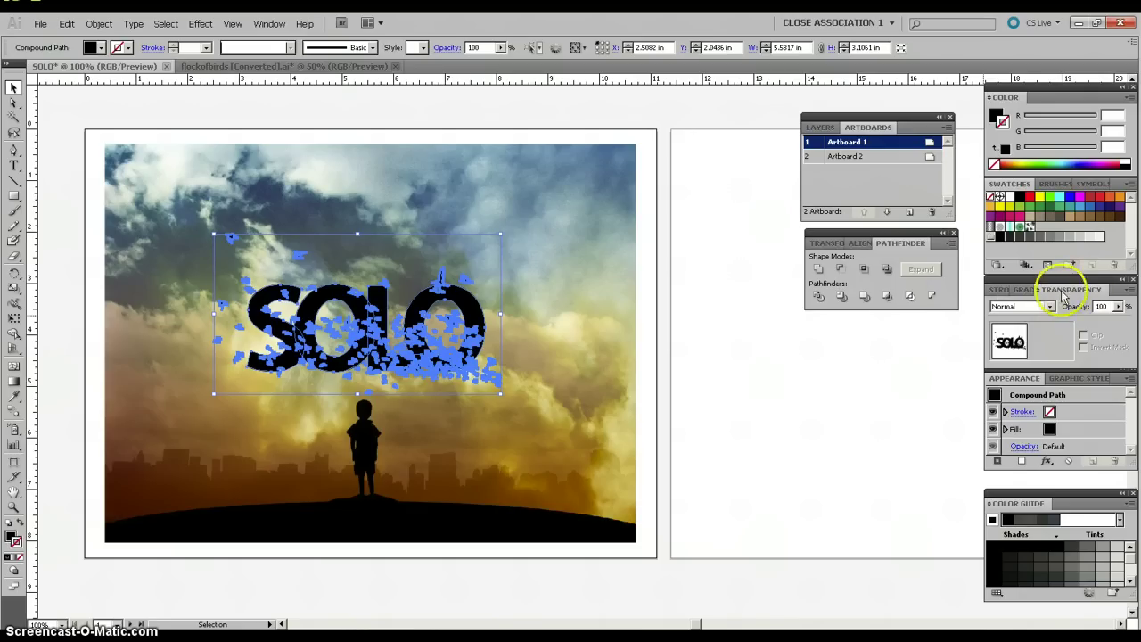
left_click(258, 26)
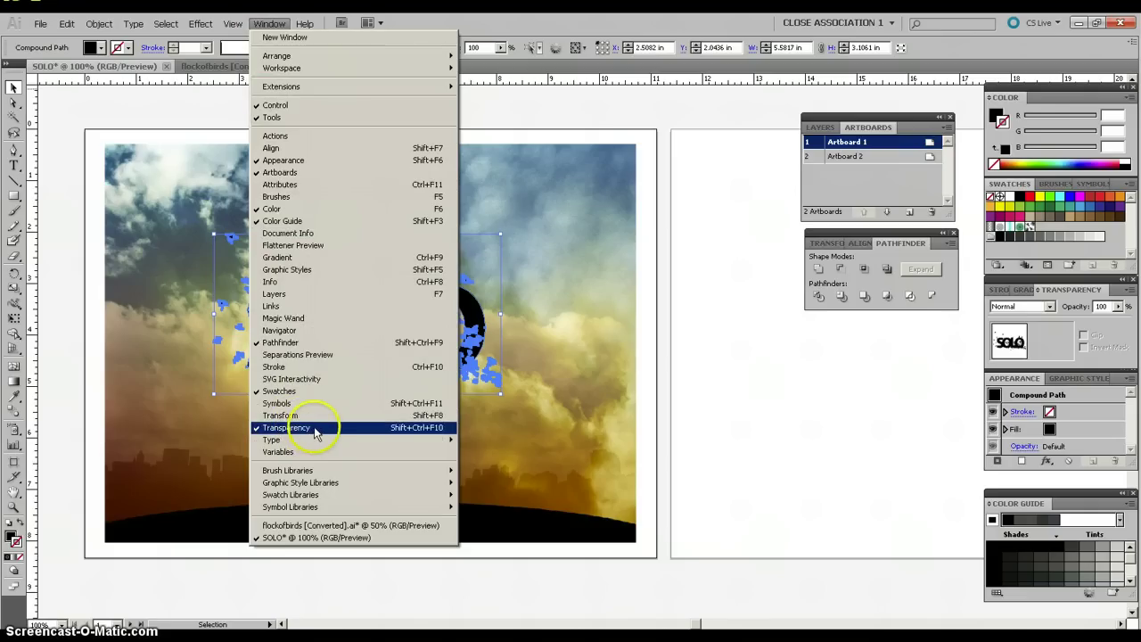
left_click(268, 25)
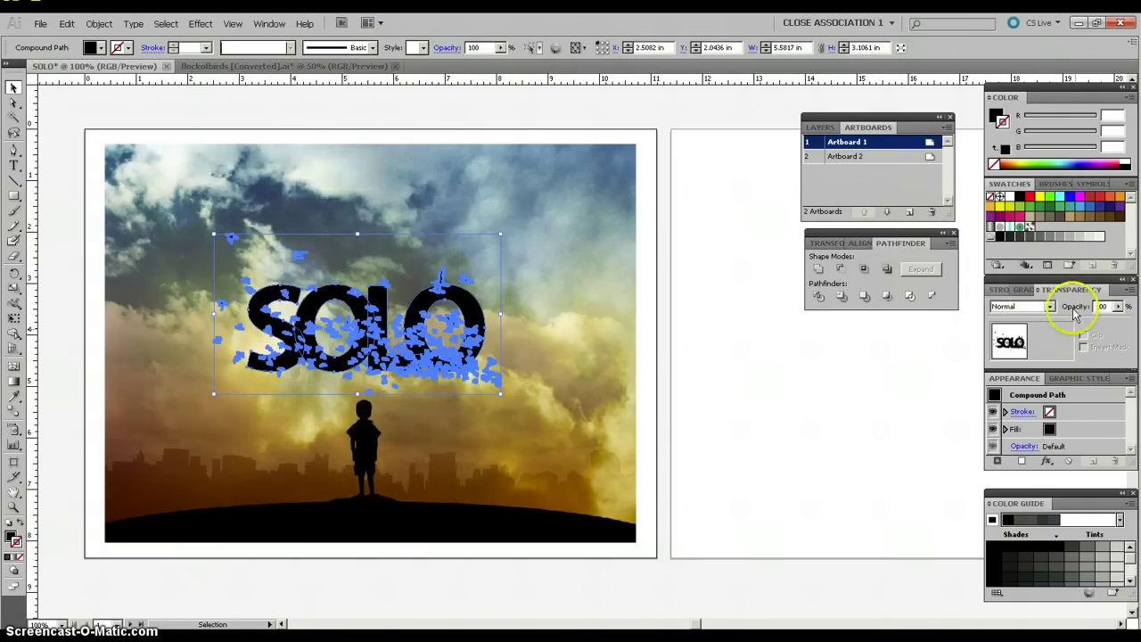
left_click(1050, 308)
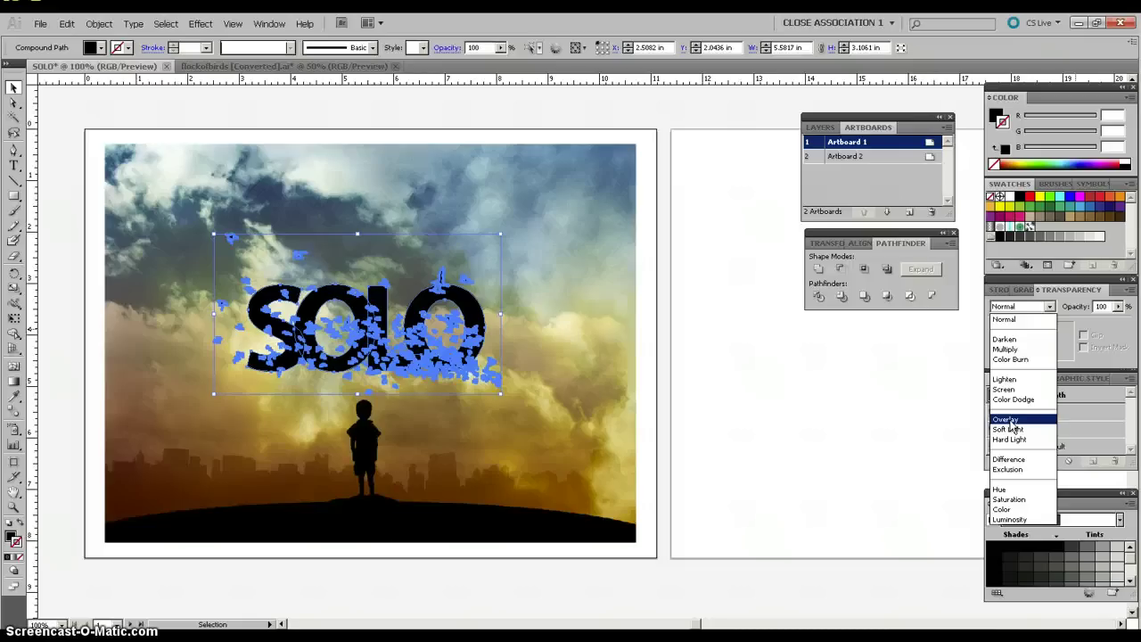
left_click(1007, 419)
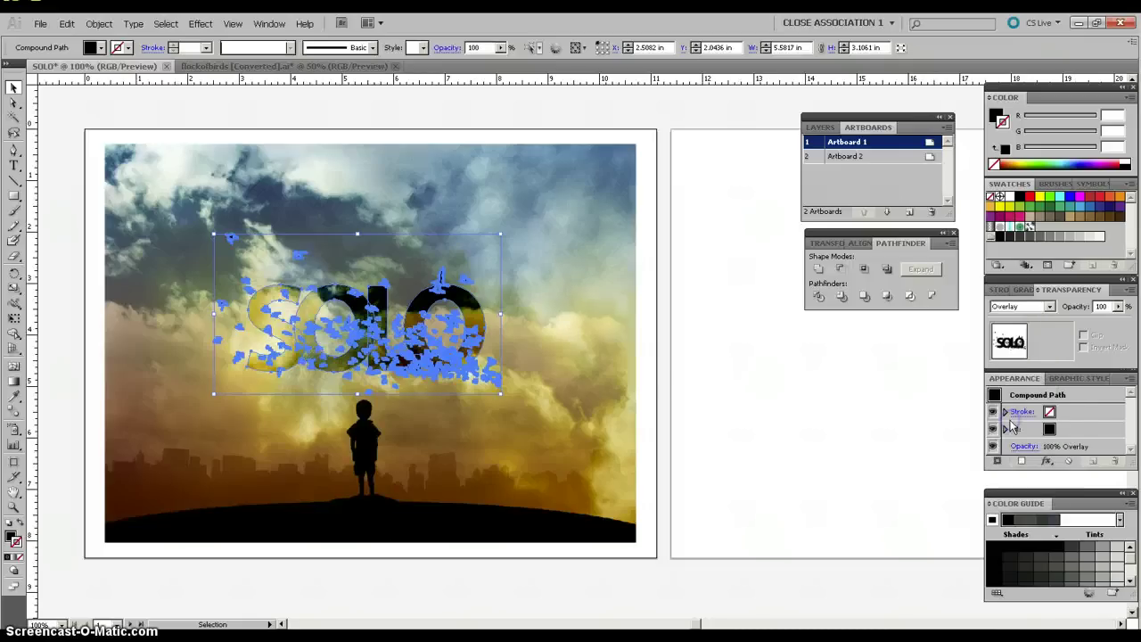
left_click(644, 182)
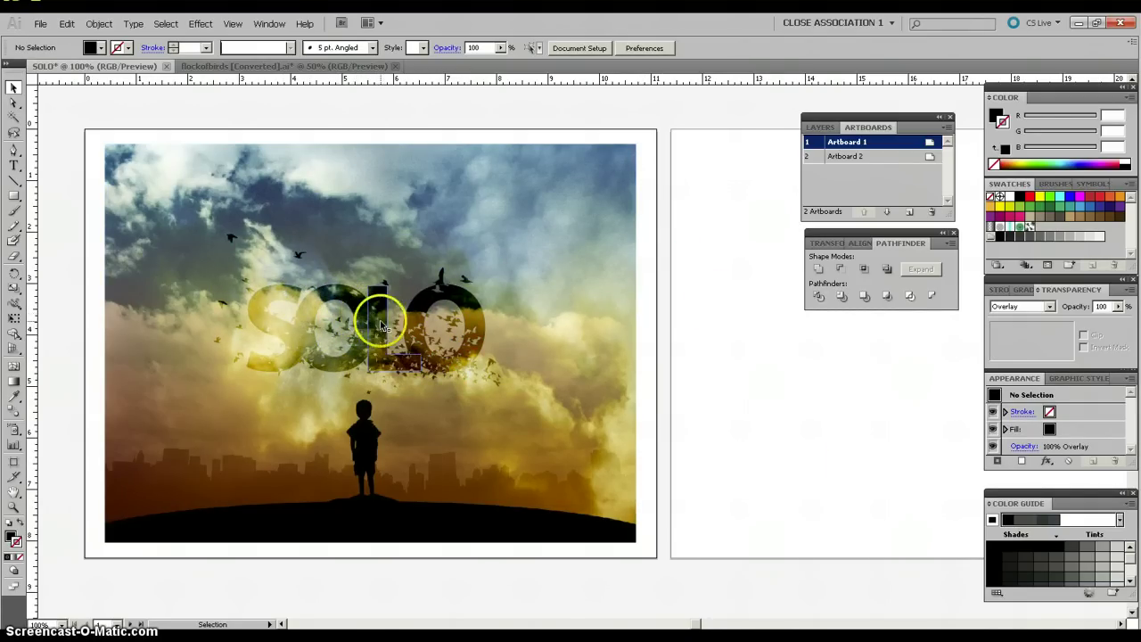
left_click(436, 364)
left_click(312, 611)
scroll(312, 612, "left", 2)
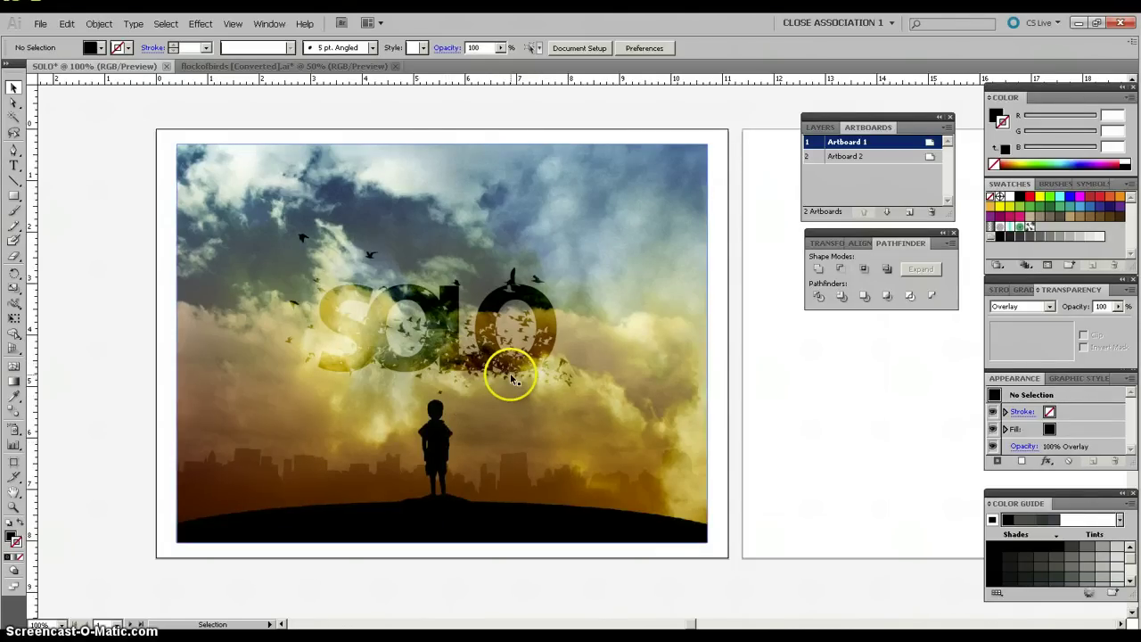
Alt-drag copies of the SOLO birds and the sky photo onto artboard 2
left_click(509, 331)
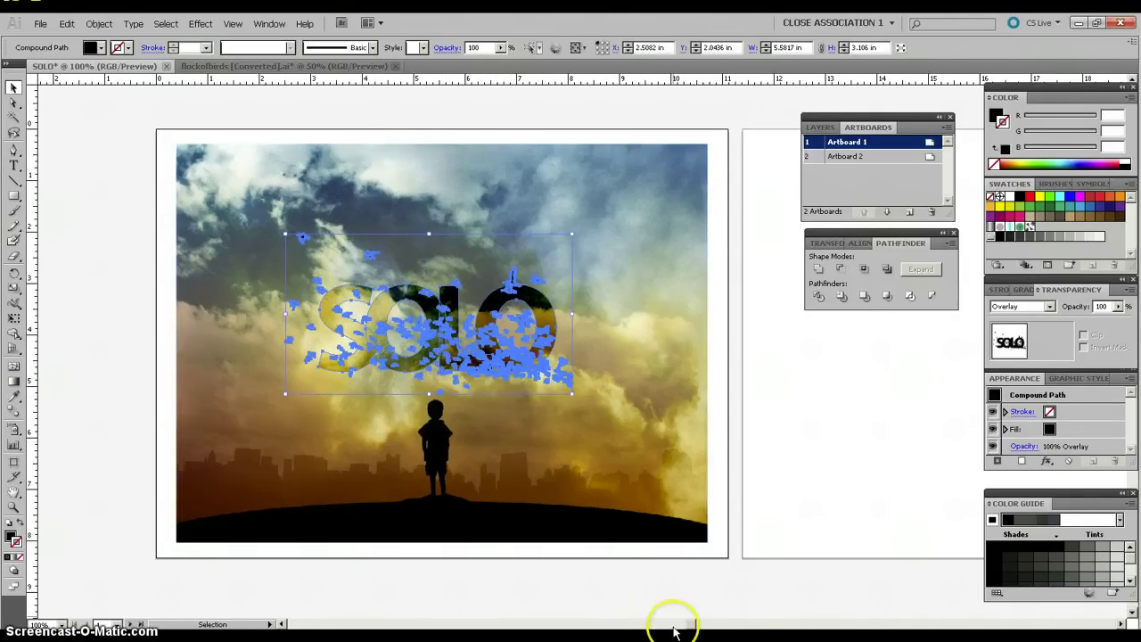
left_click_drag(695, 629, 707, 624)
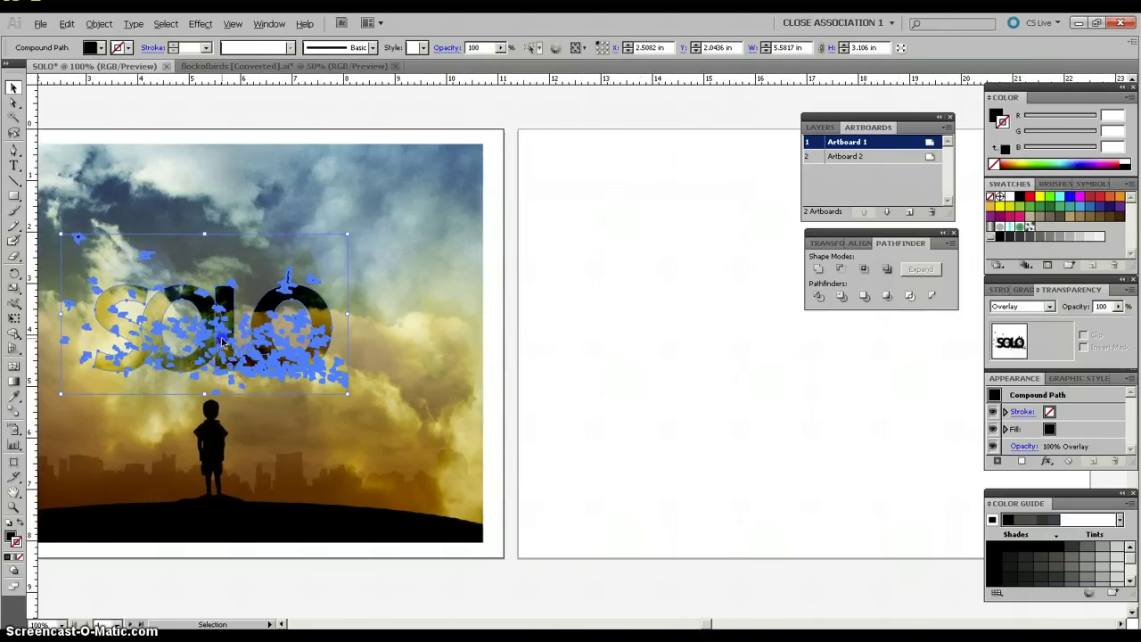
left_click_drag(223, 341, 797, 345)
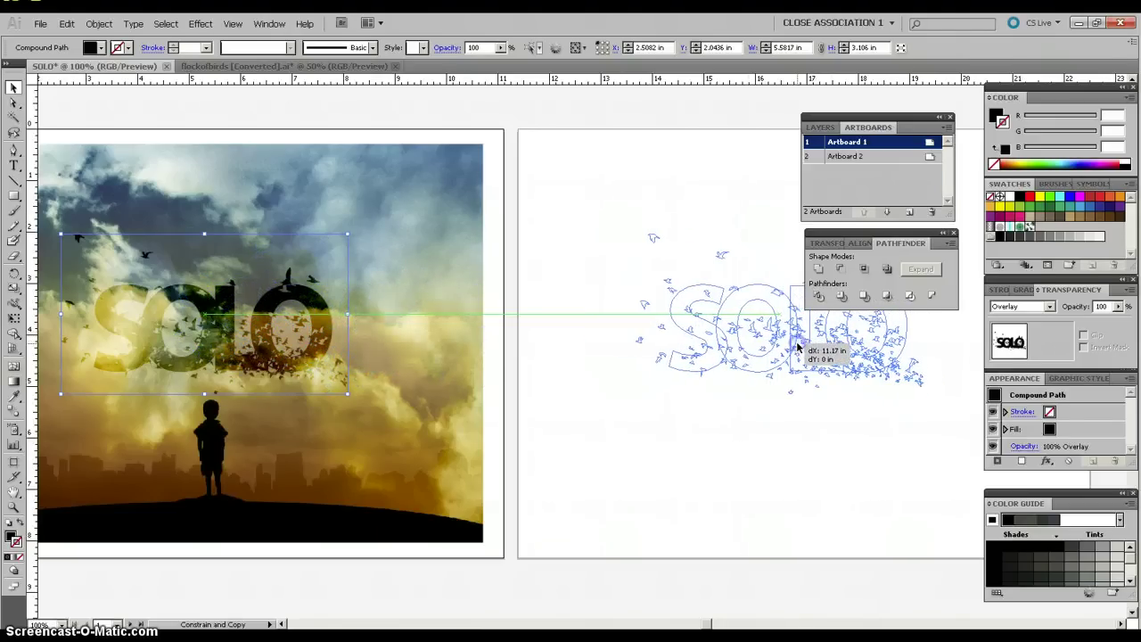
left_click_drag(798, 345, 798, 346)
left_click(822, 471)
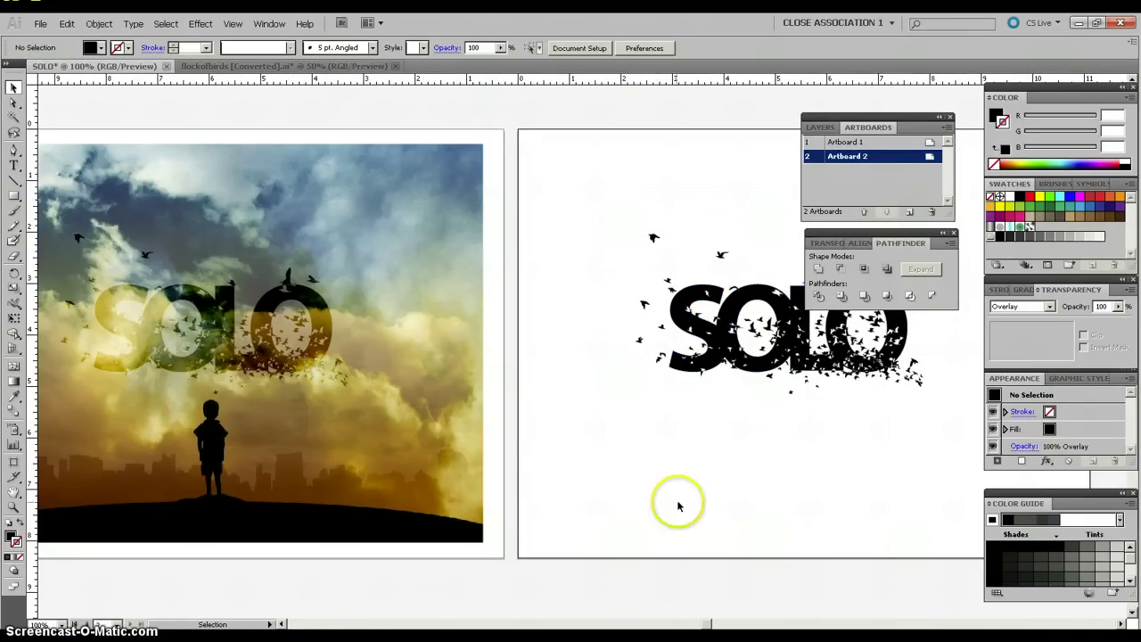
left_click(462, 376)
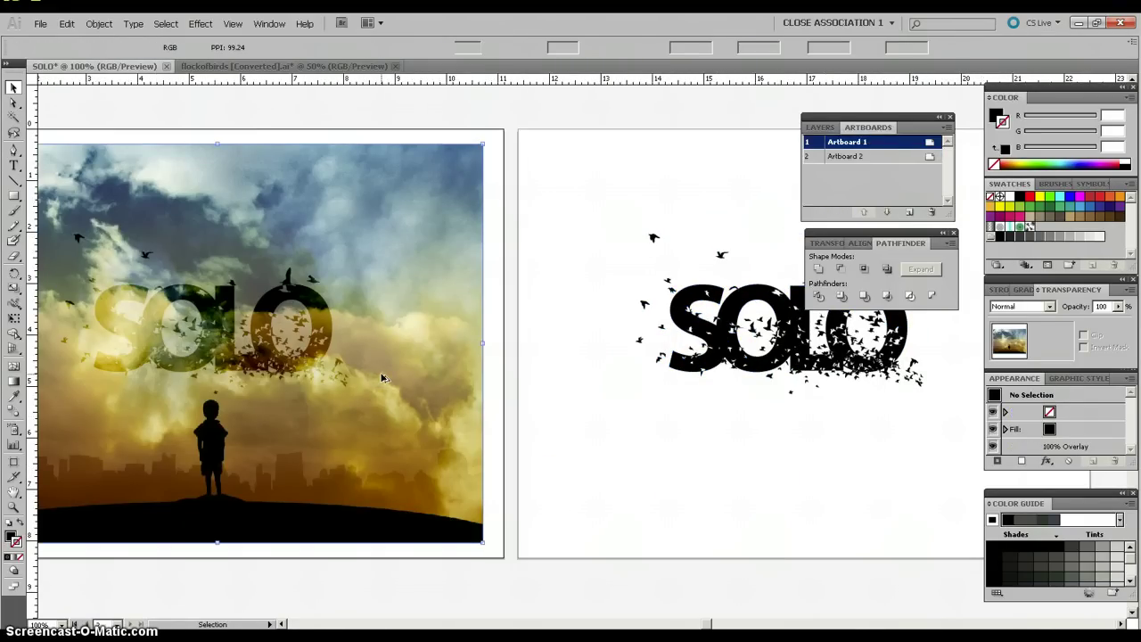
left_click_drag(380, 377, 953, 362)
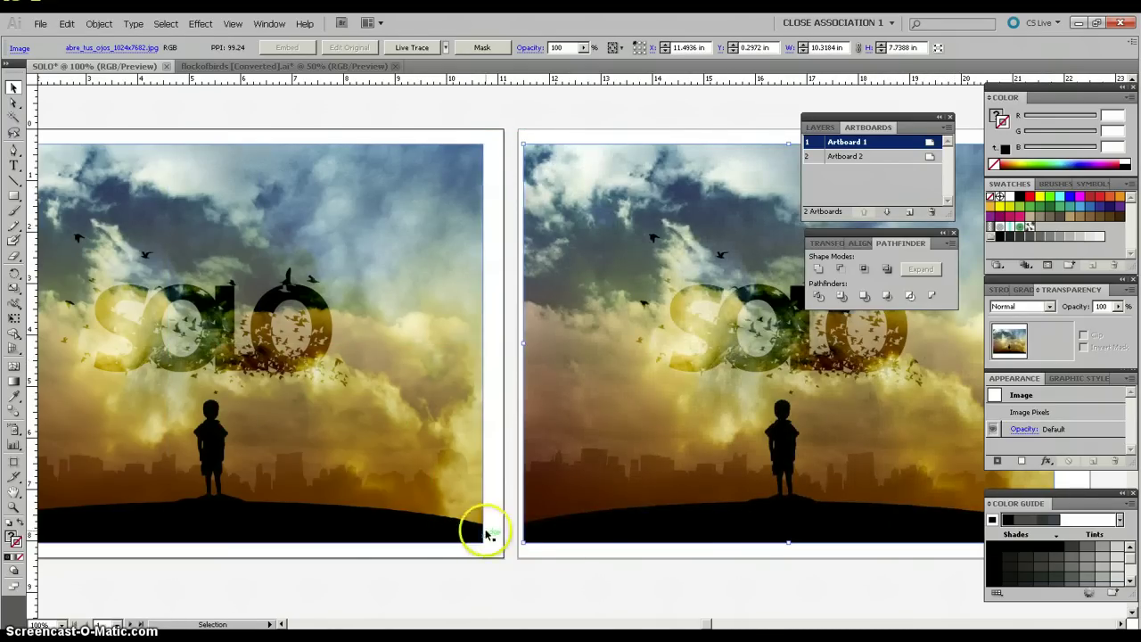
Set the copied SOLO birds' blend mode back to Normal
left_click(724, 345)
left_click(1049, 306)
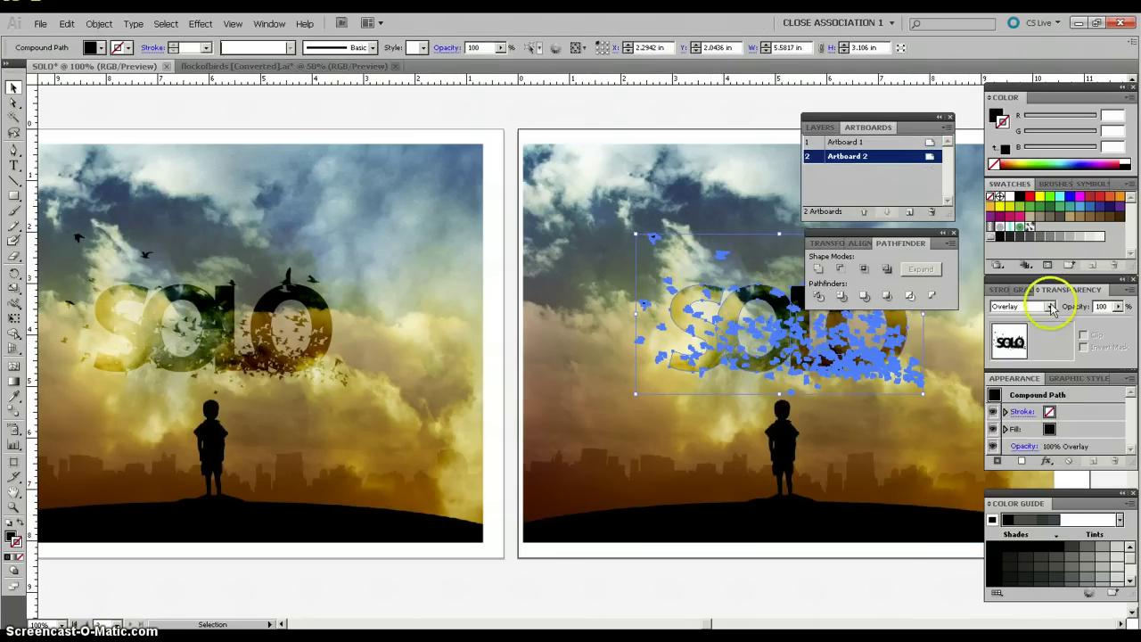
left_click(1004, 319)
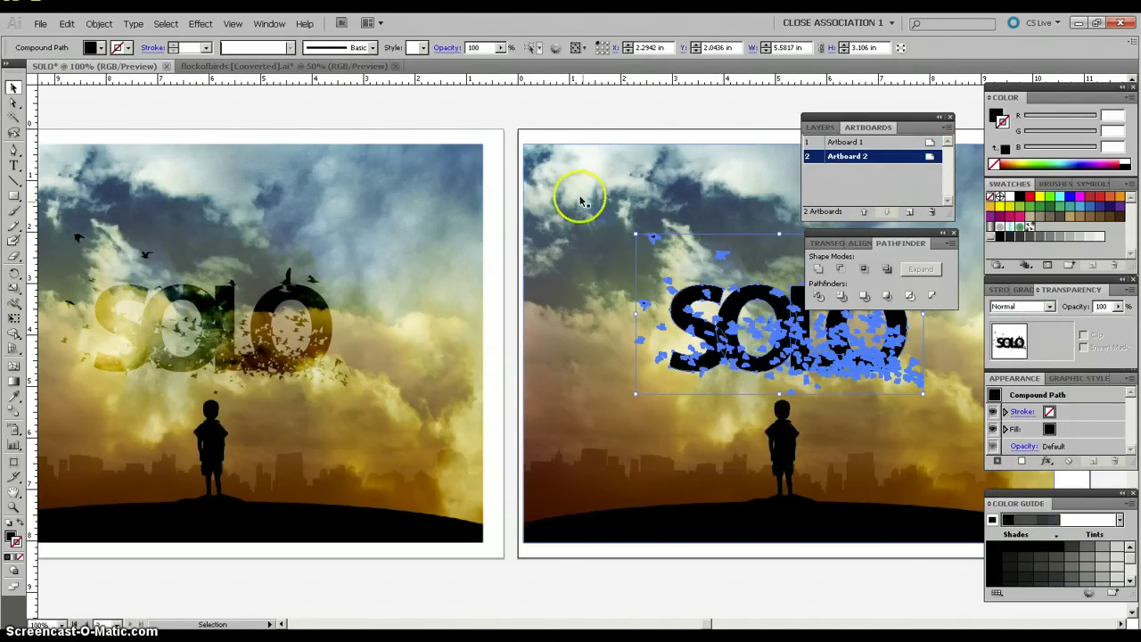
left_click(540, 118)
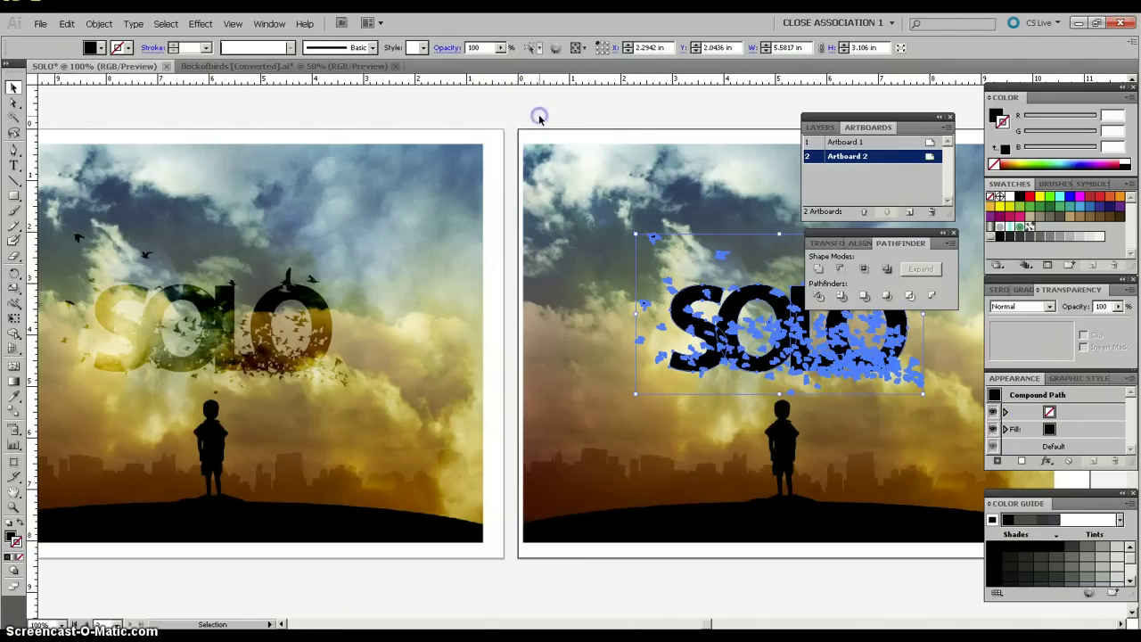
left_click(582, 275)
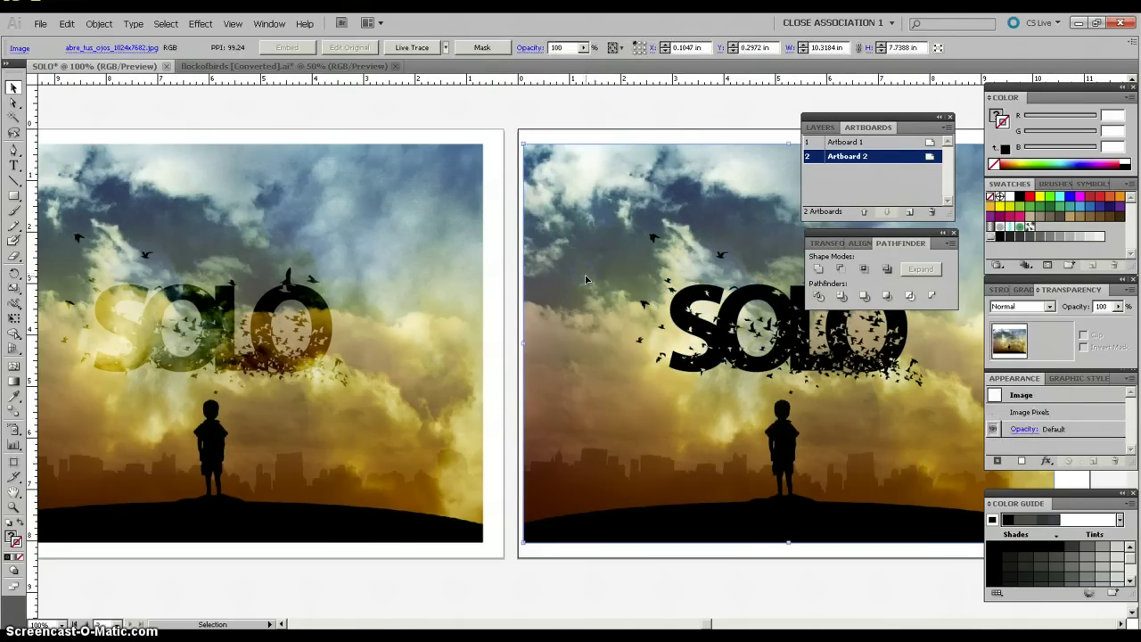
left_click(701, 330)
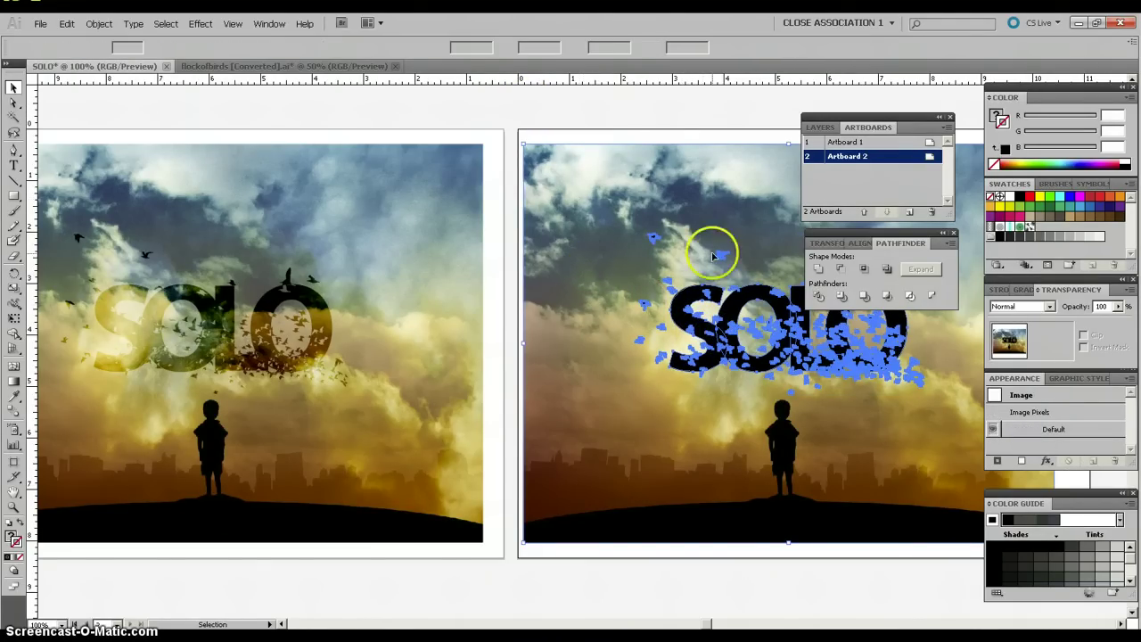
Add the sky photo to the birds selection and make a clipping mask, accepting the warning
left_click(450, 288, "shift")
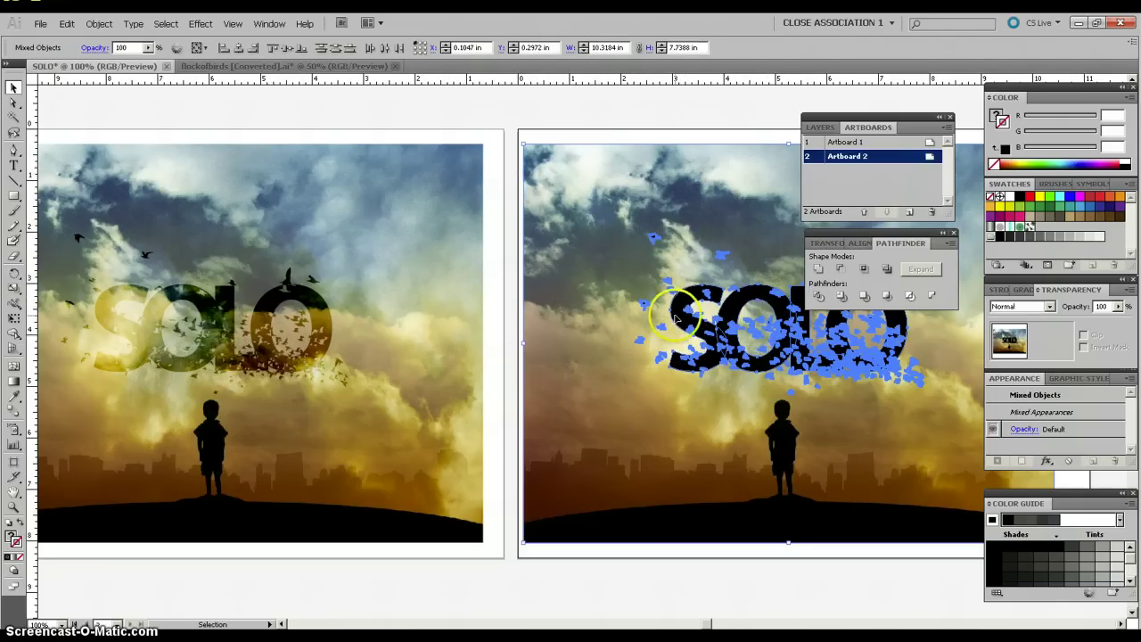
left_click(94, 26)
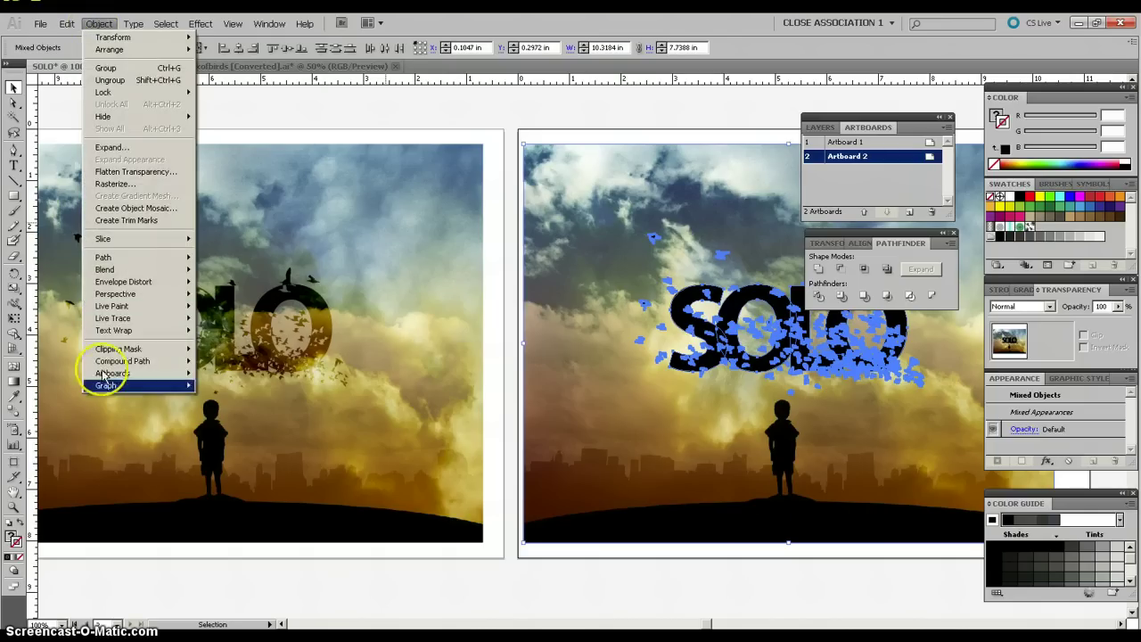
left_click(217, 349)
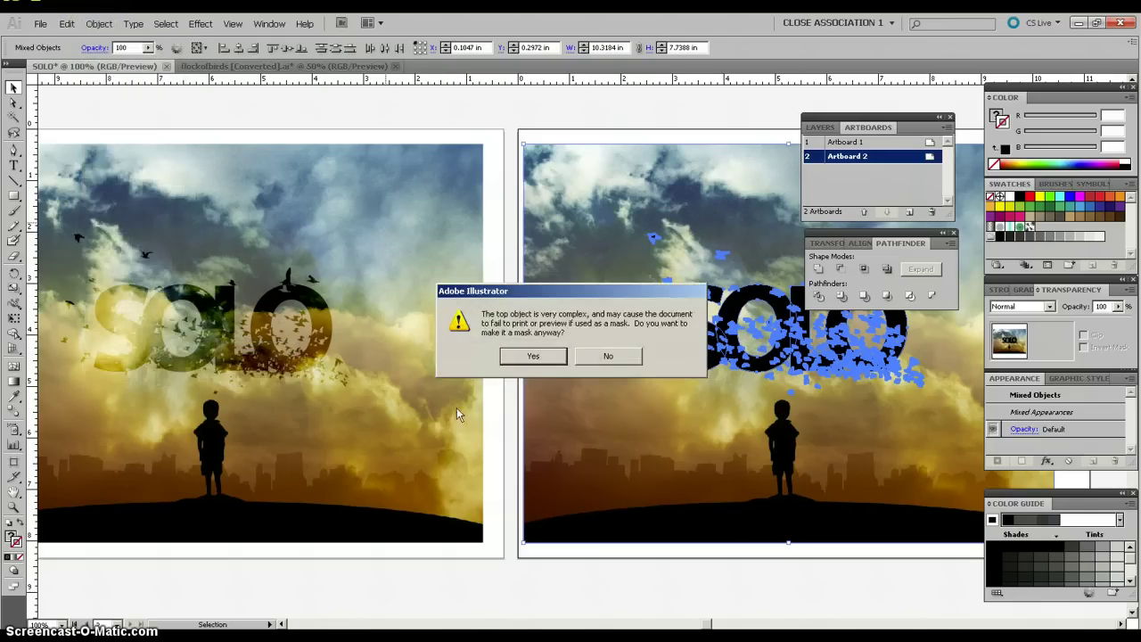
left_click(554, 359)
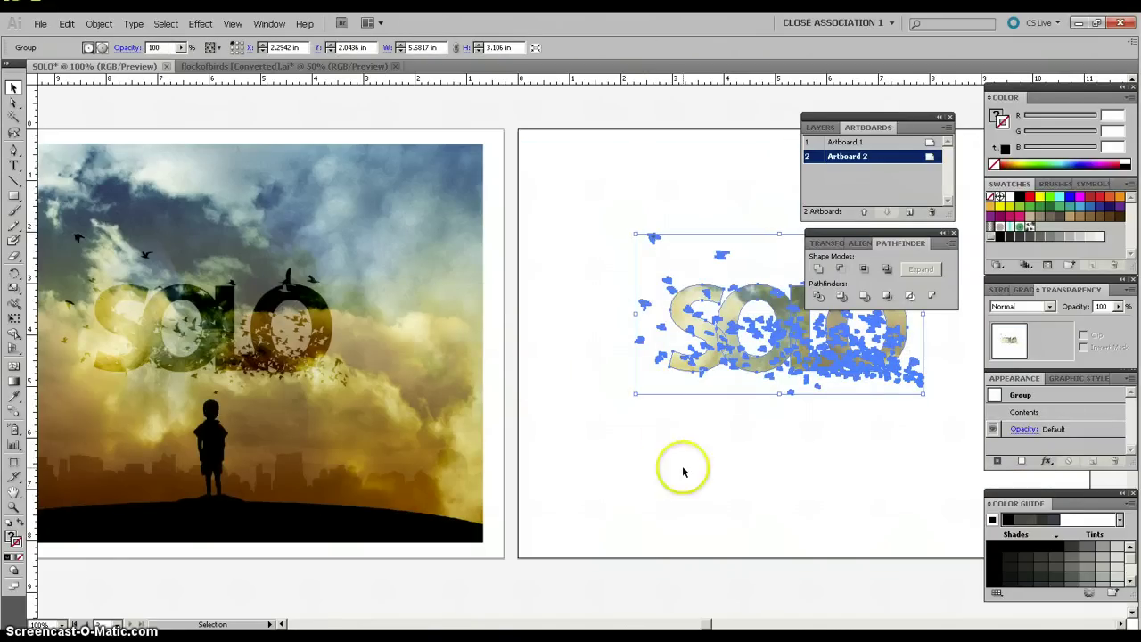
left_click_drag(709, 626, 719, 621)
left_click(663, 498)
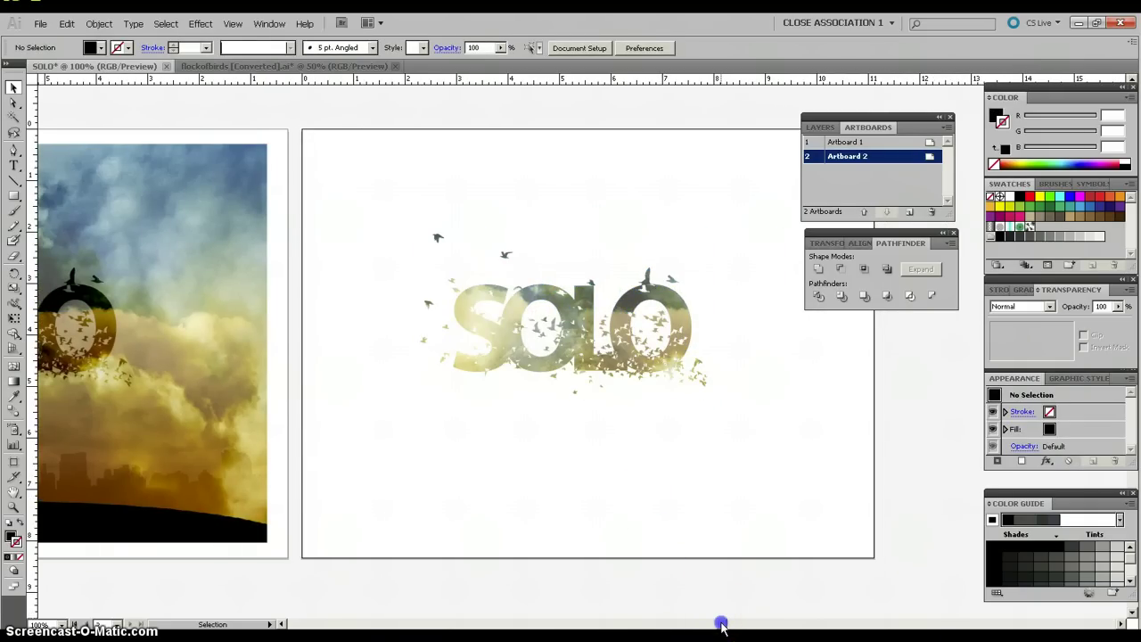
In isolation mode, scale the masked photo down and raise it so the boy stands between L and O
mouse_move(720, 627)
left_mouse_down()
mouse_move(700, 616)
mouse_move(725, 619)
left_mouse_up()
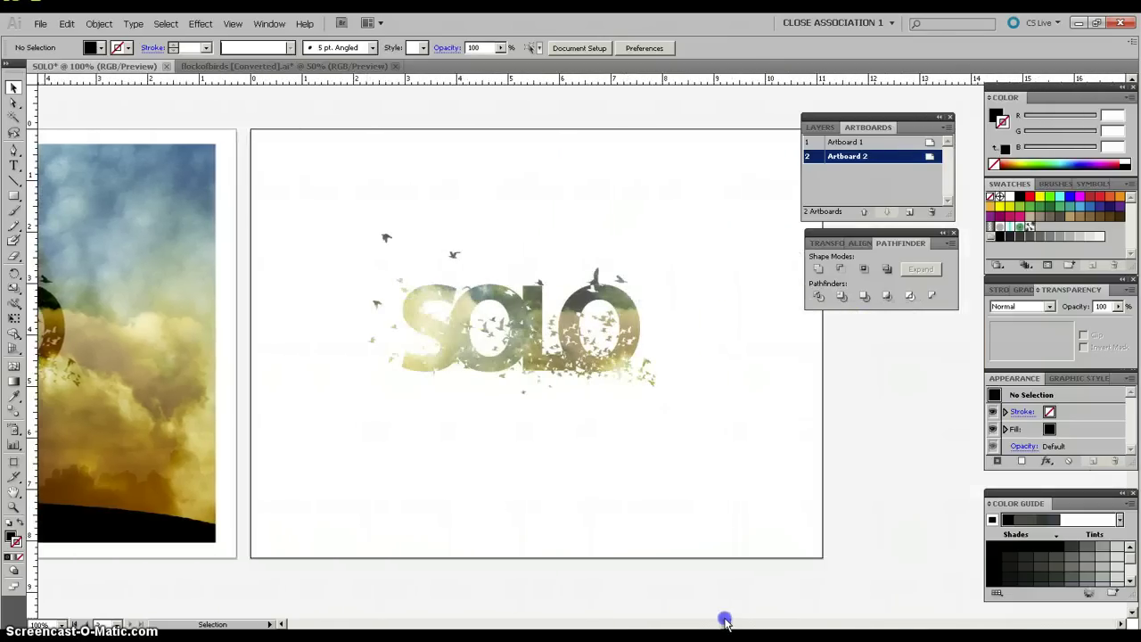
double_click(529, 344)
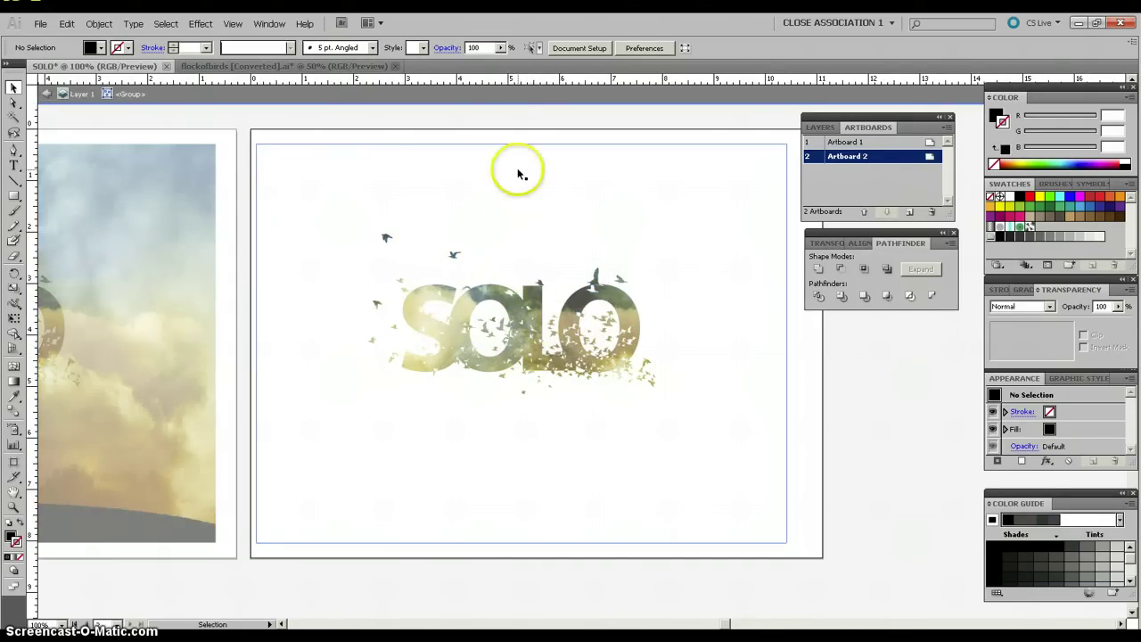
left_click(518, 172)
left_click(286, 155)
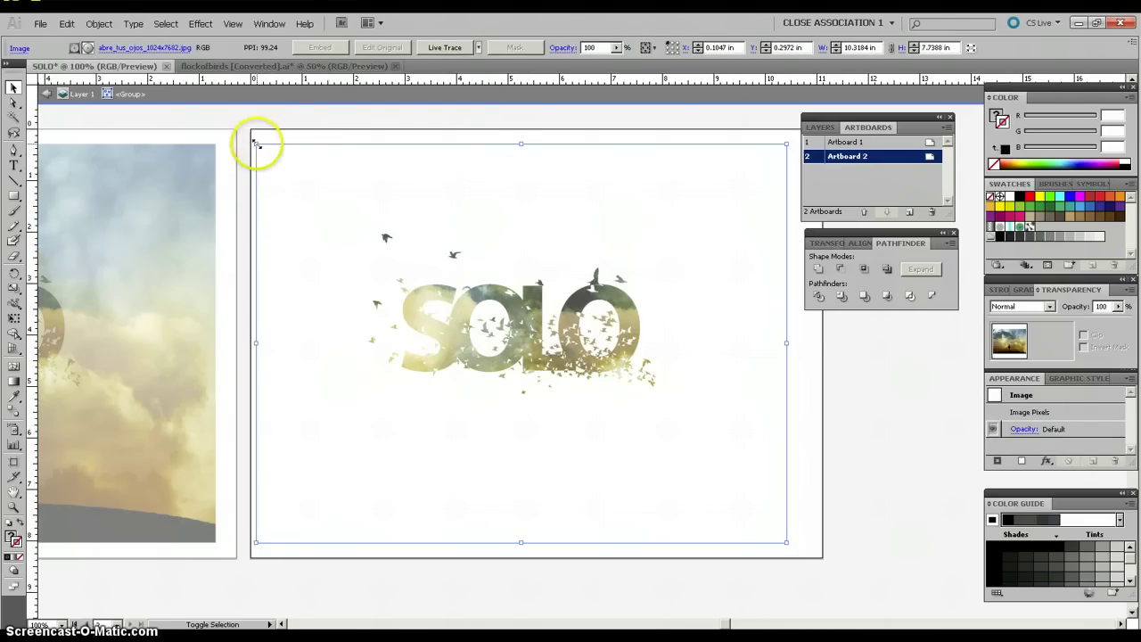
left_click_drag(256, 143, 358, 226)
left_click_drag(787, 541, 683, 462)
left_click_drag(648, 416, 655, 393)
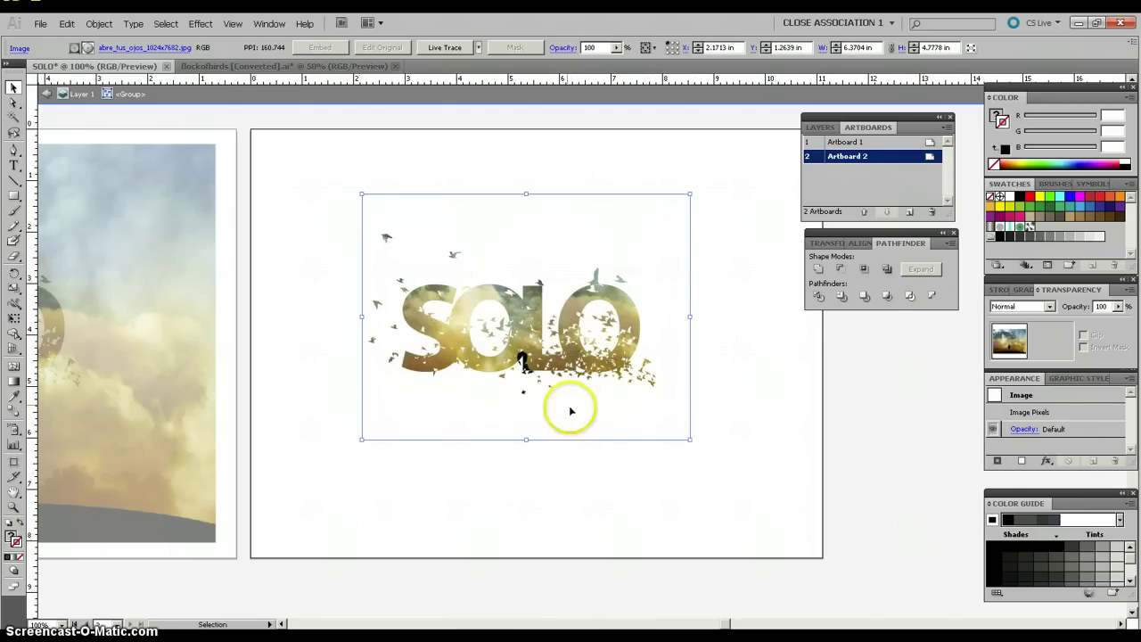
left_click_drag(576, 414, 614, 386)
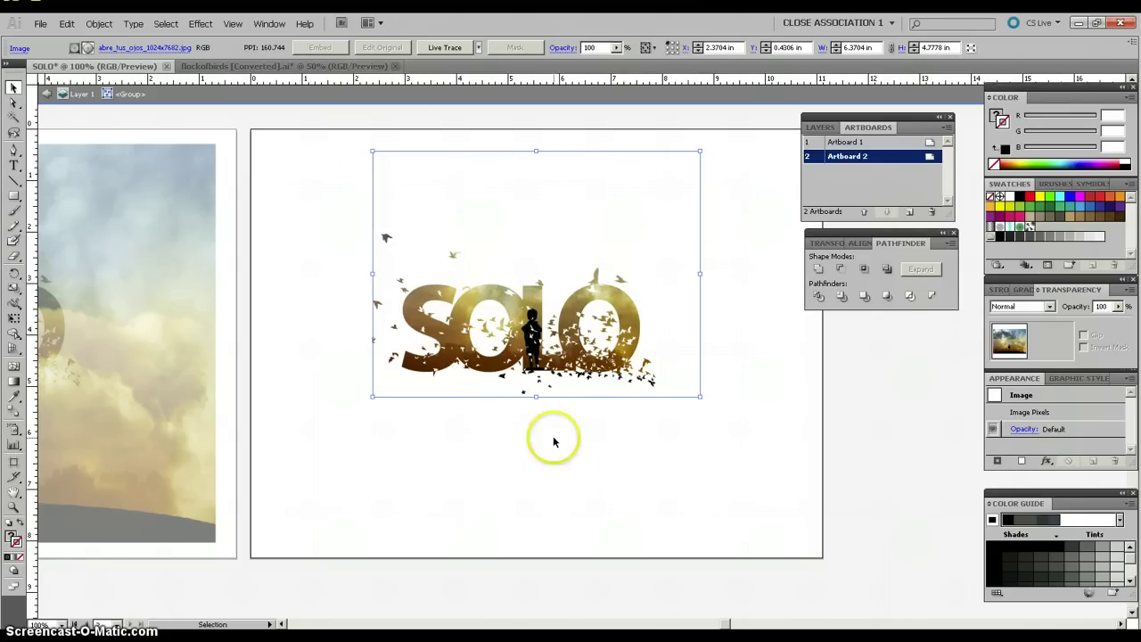
left_click(497, 464)
double_click(330, 472)
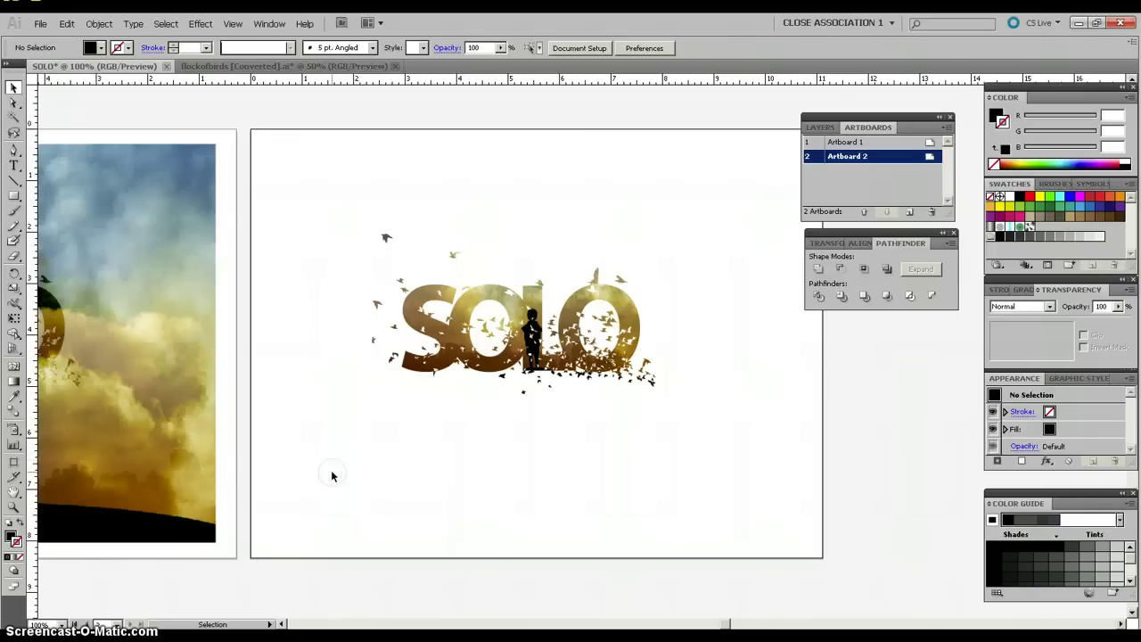
Enlarge, widen and centre the masked SOLO group on artboard 2, then zoom out
left_click_drag(682, 229, 339, 436)
left_click_drag(656, 392, 757, 507)
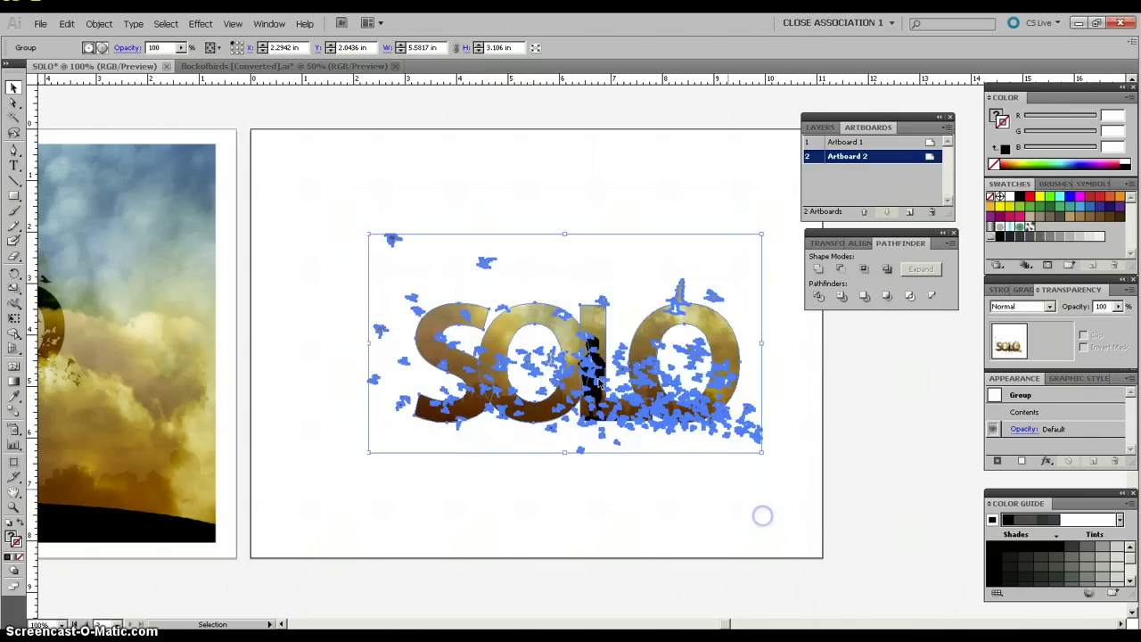
left_click_drag(590, 375, 548, 353)
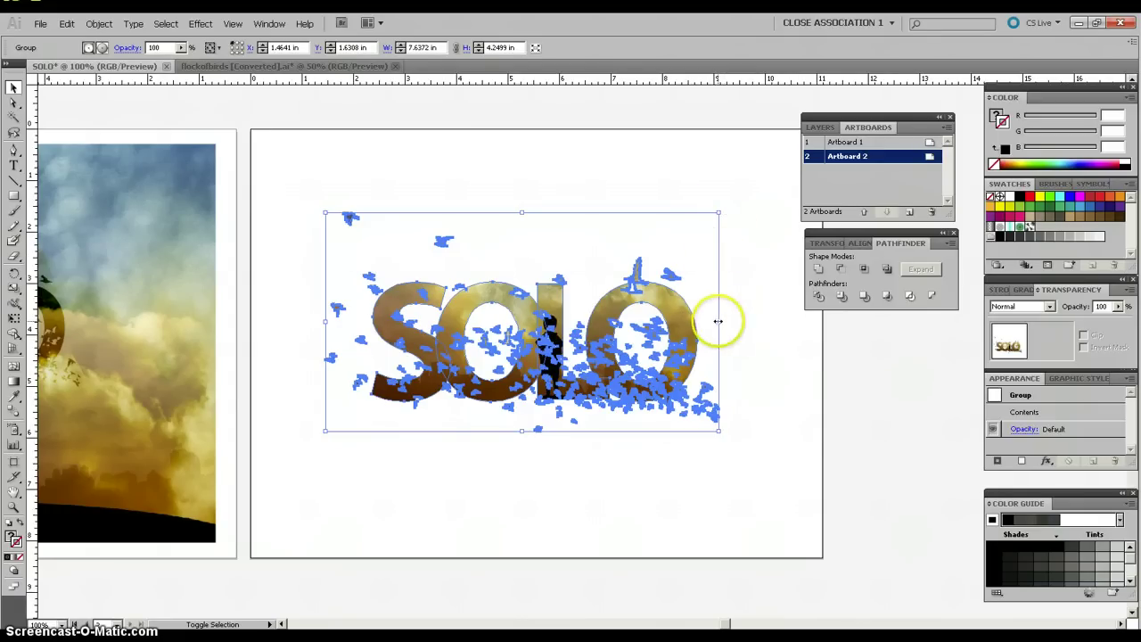
left_click_drag(718, 321, 729, 320)
left_click(547, 148)
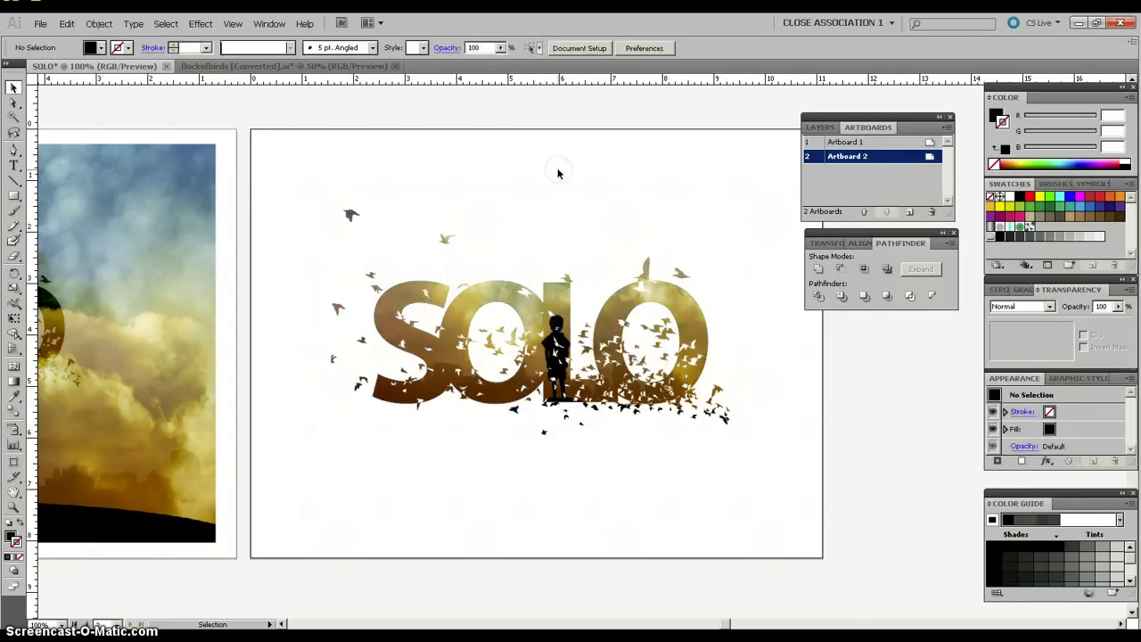
key("ctrl+minus")
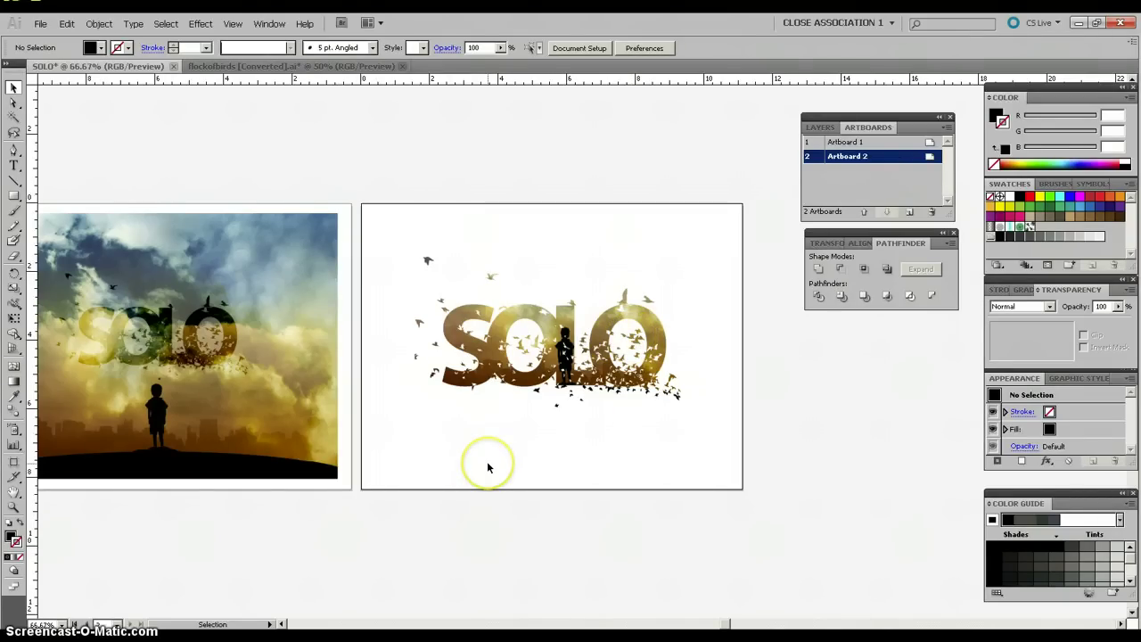
left_click_drag(722, 625, 713, 627)
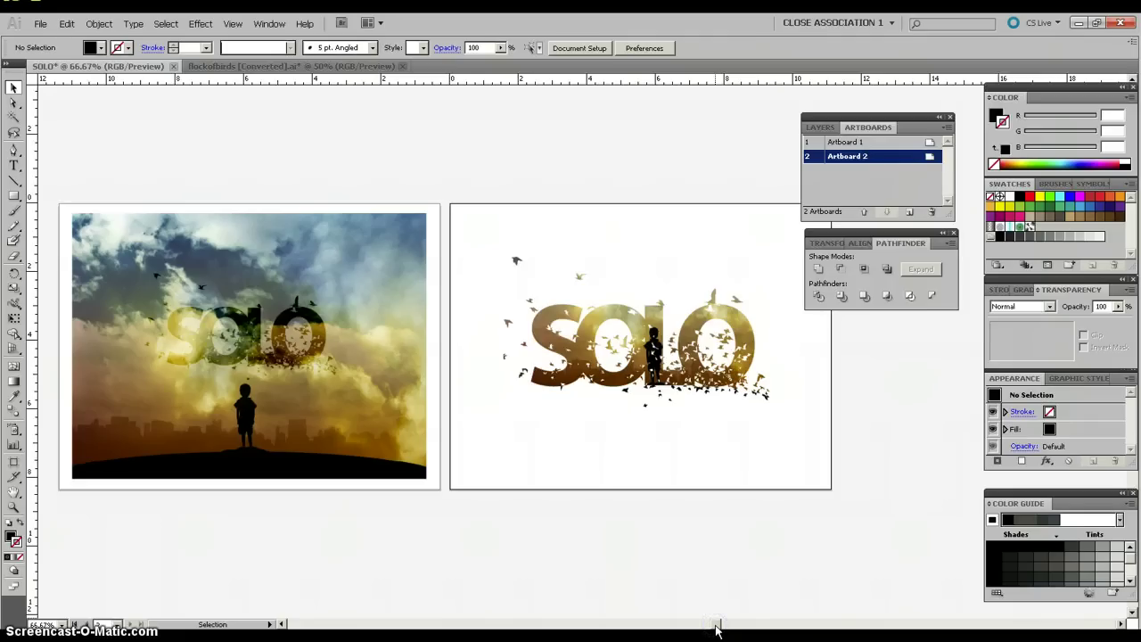
left_click(604, 513)
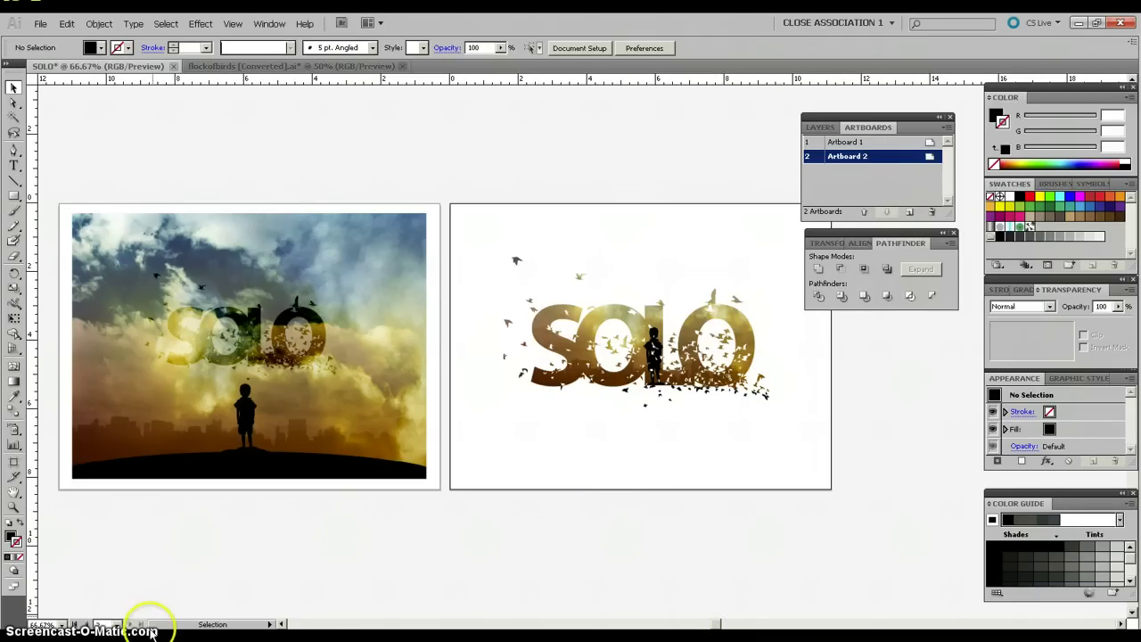